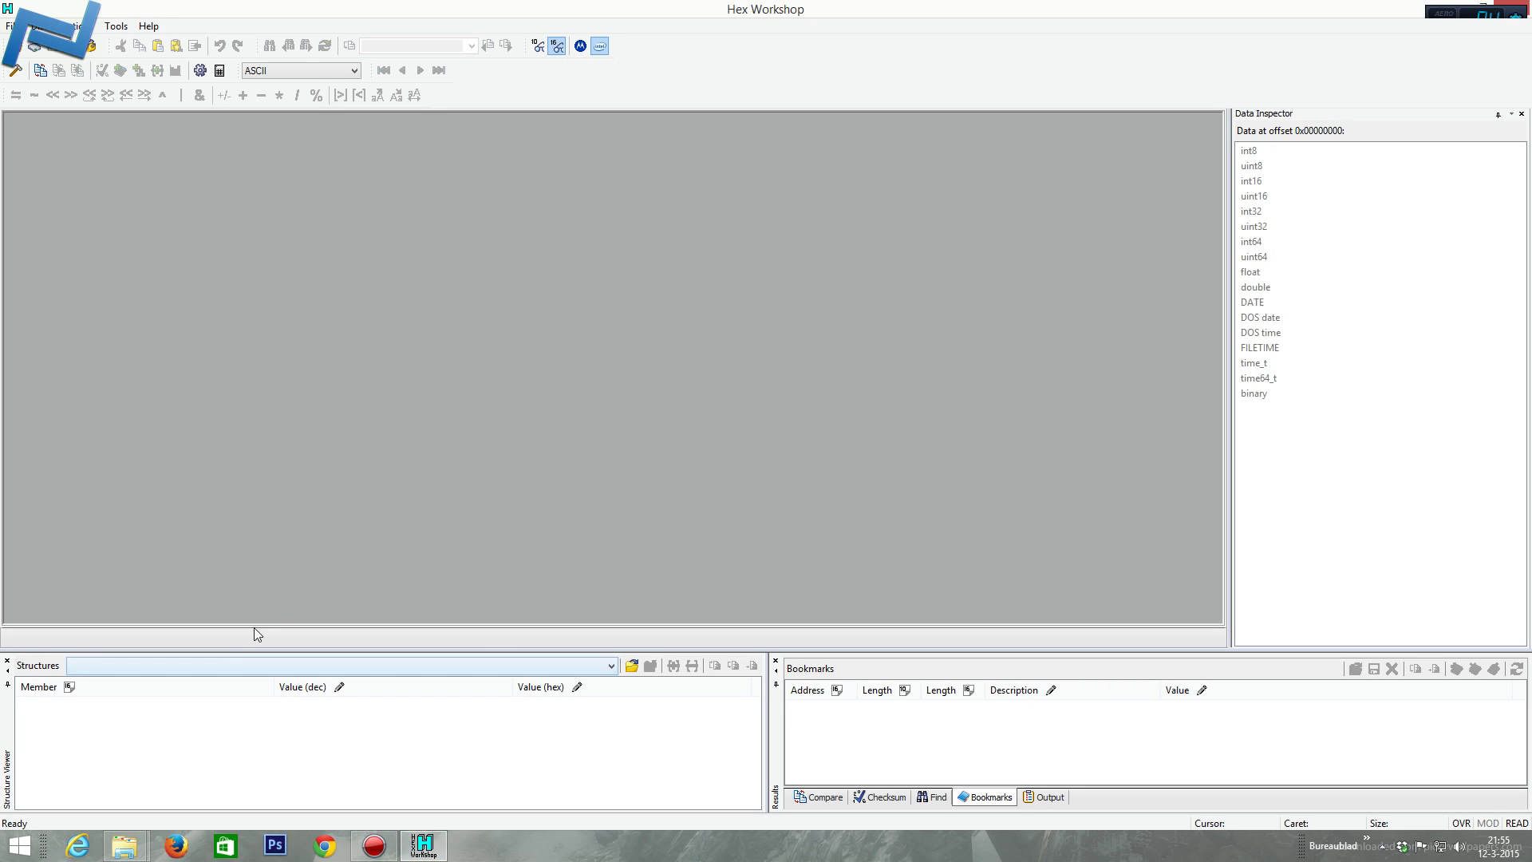
# Browse to the Stronghold 3 assets folder and bring up core.v's context menu to open it
pyautogui.moveTo(125, 847)
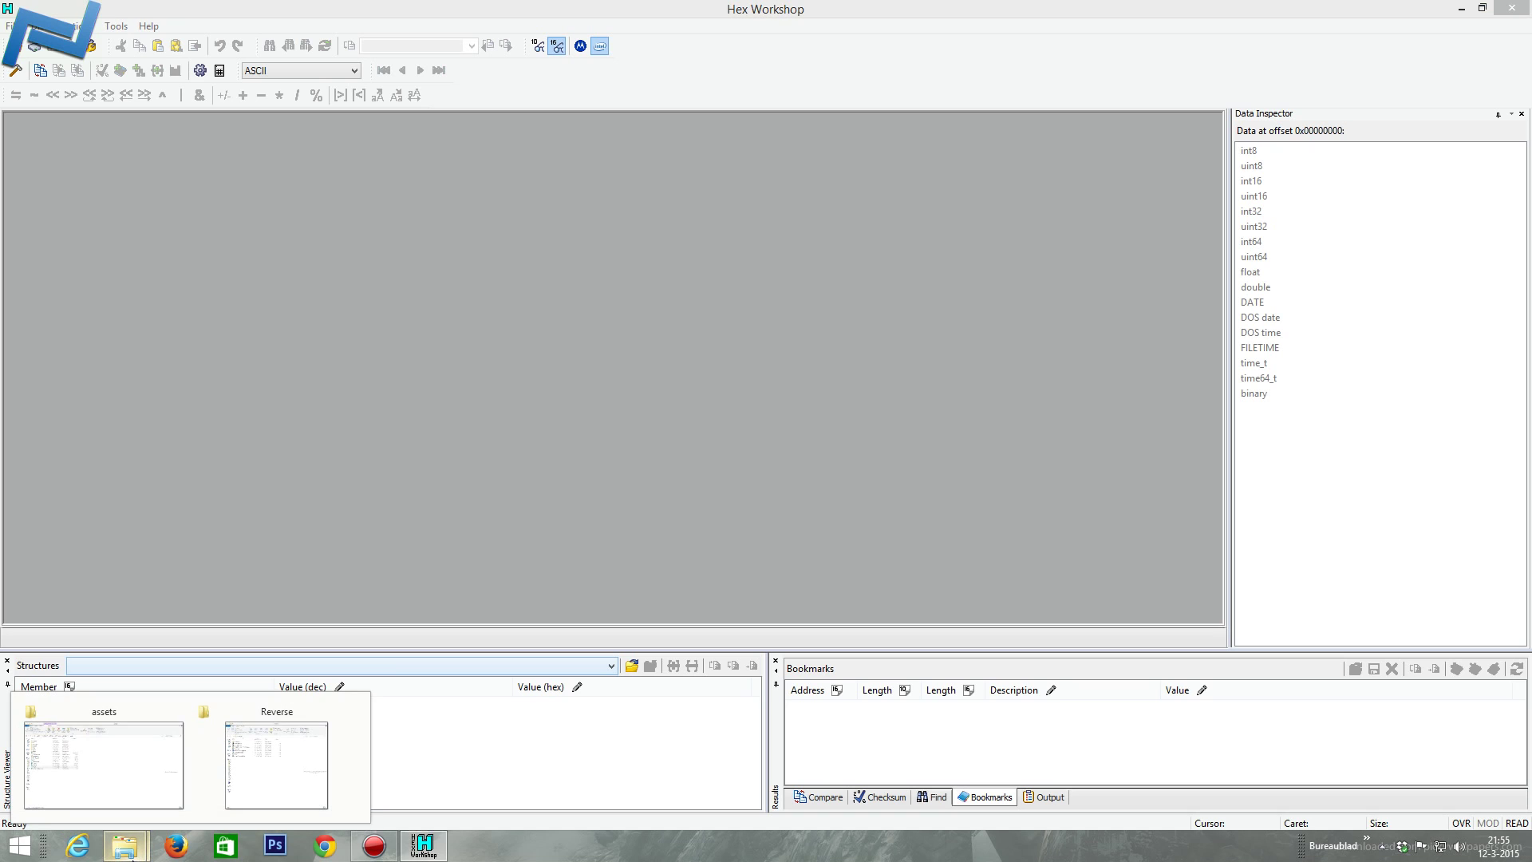
pyautogui.click(126, 759)
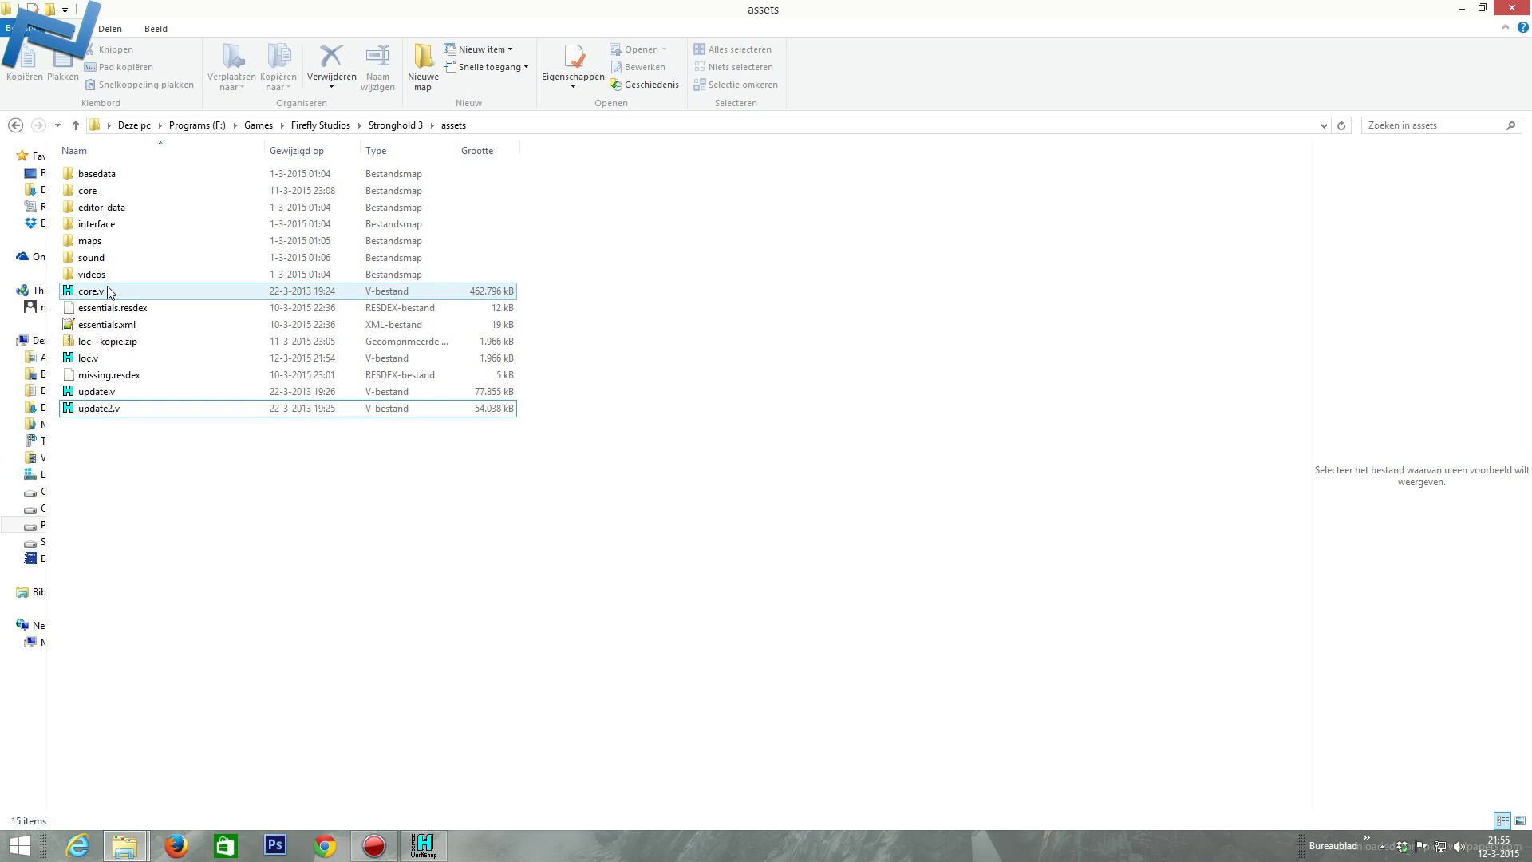
pyautogui.click(403, 126)
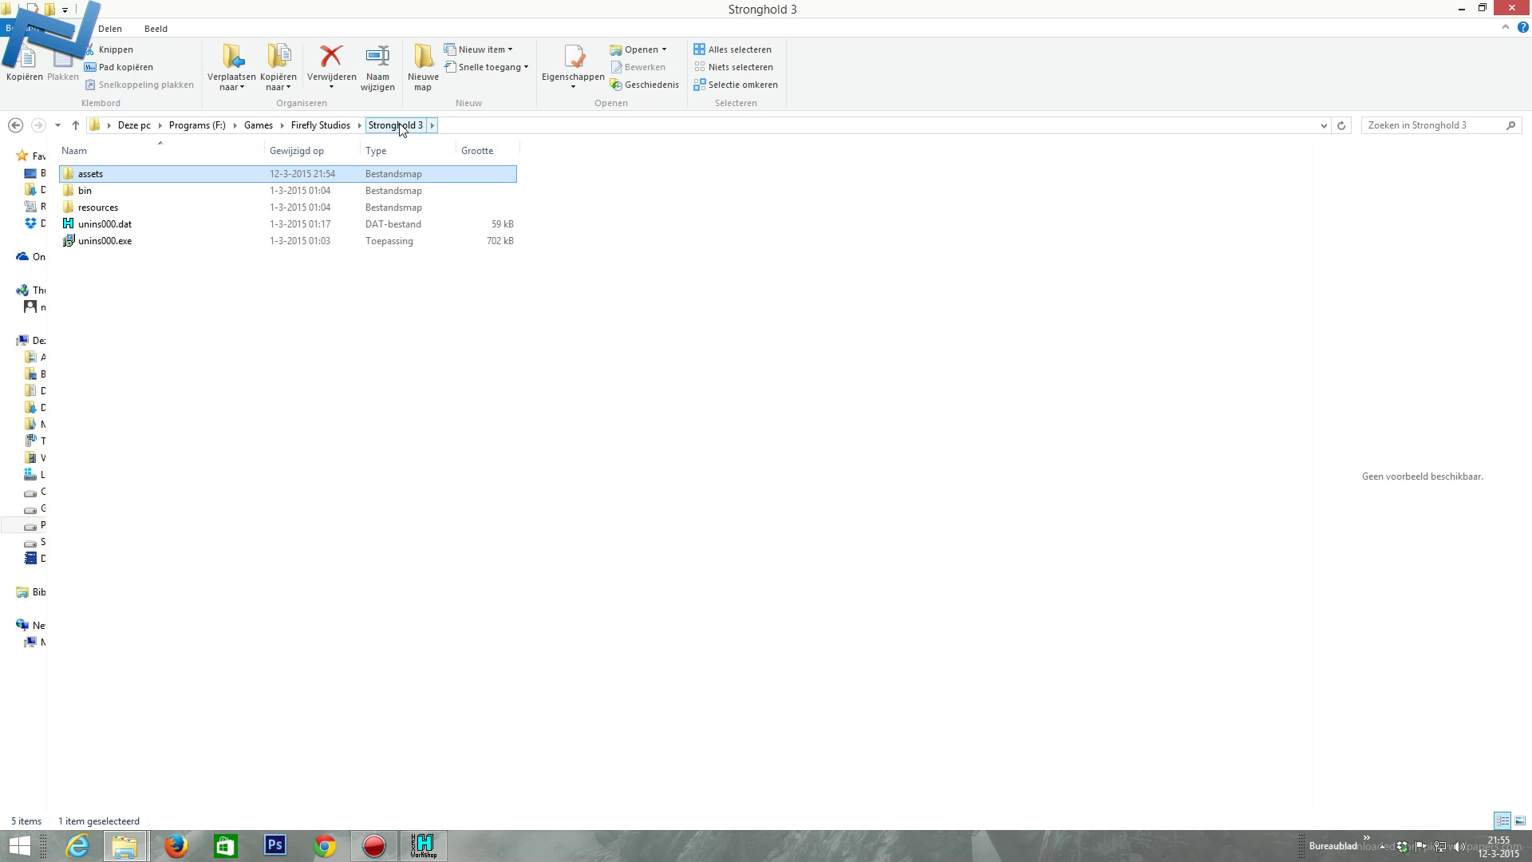
pyautogui.doubleClick(89, 175)
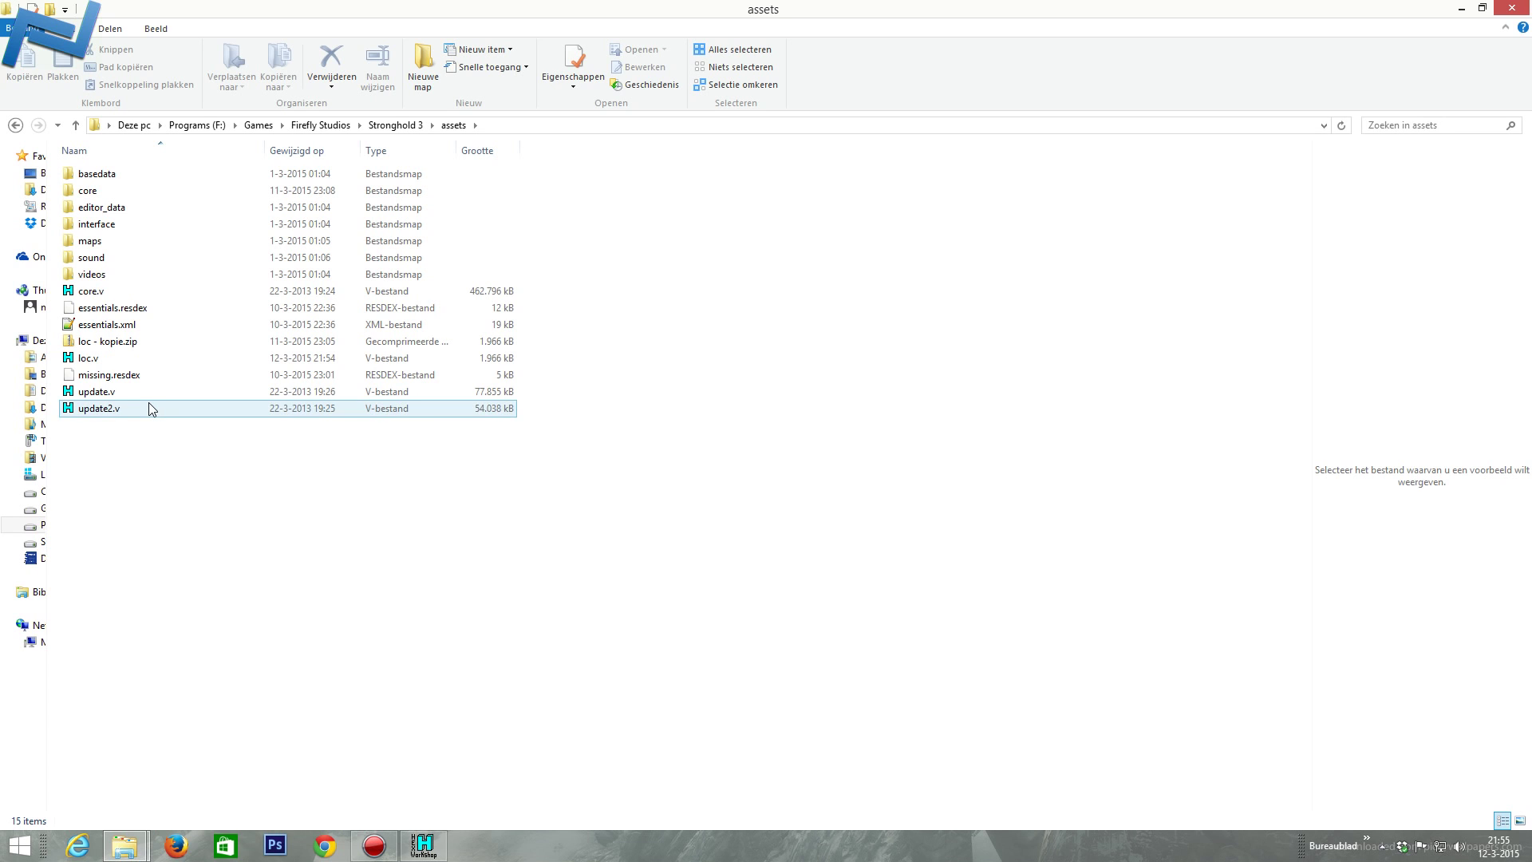
pyautogui.rightClick(99, 290)
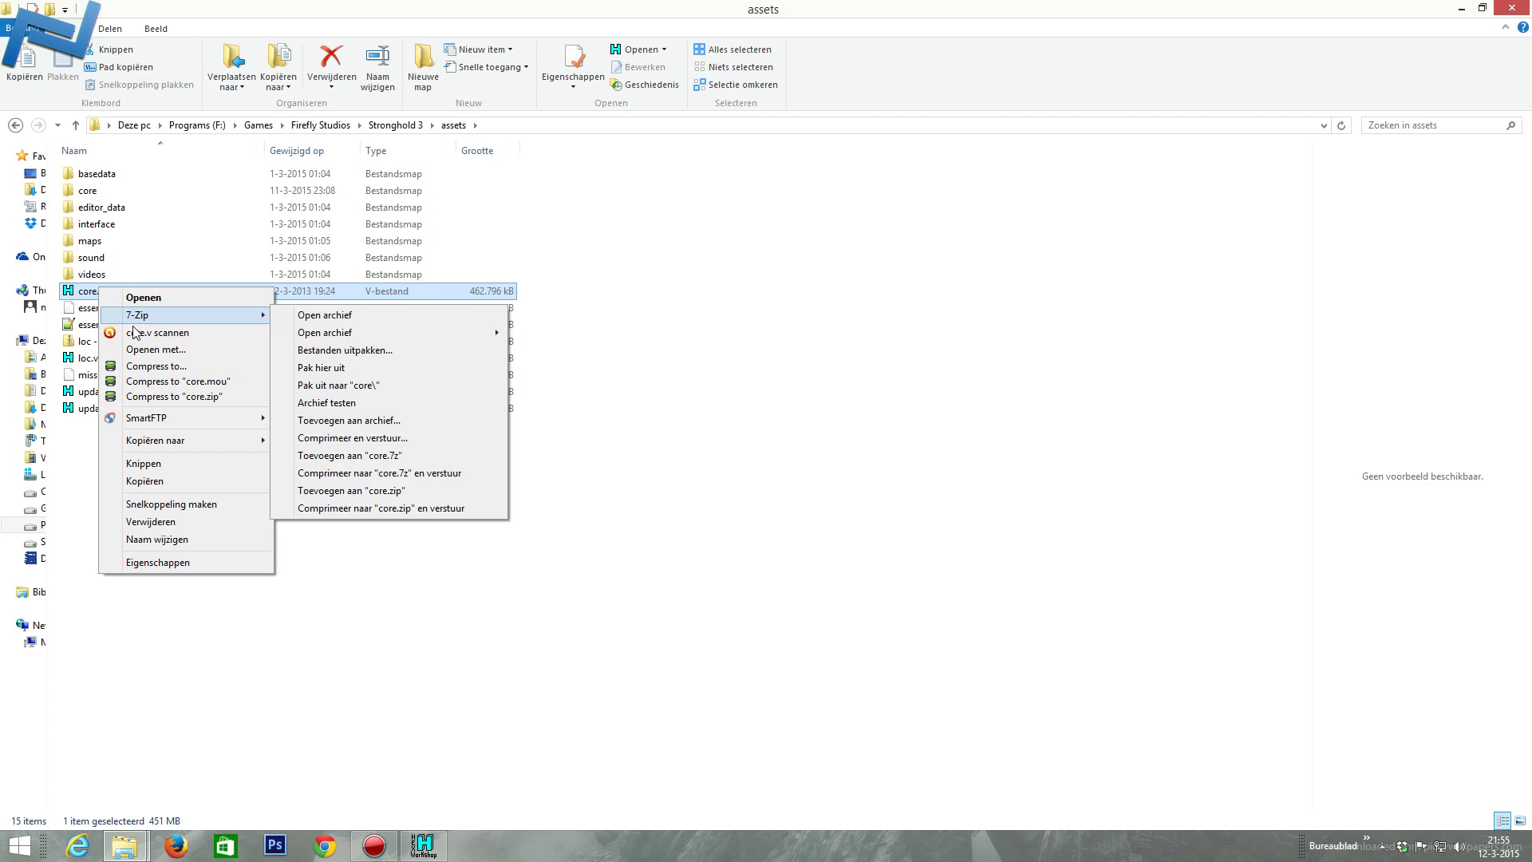
pyautogui.click(144, 297)
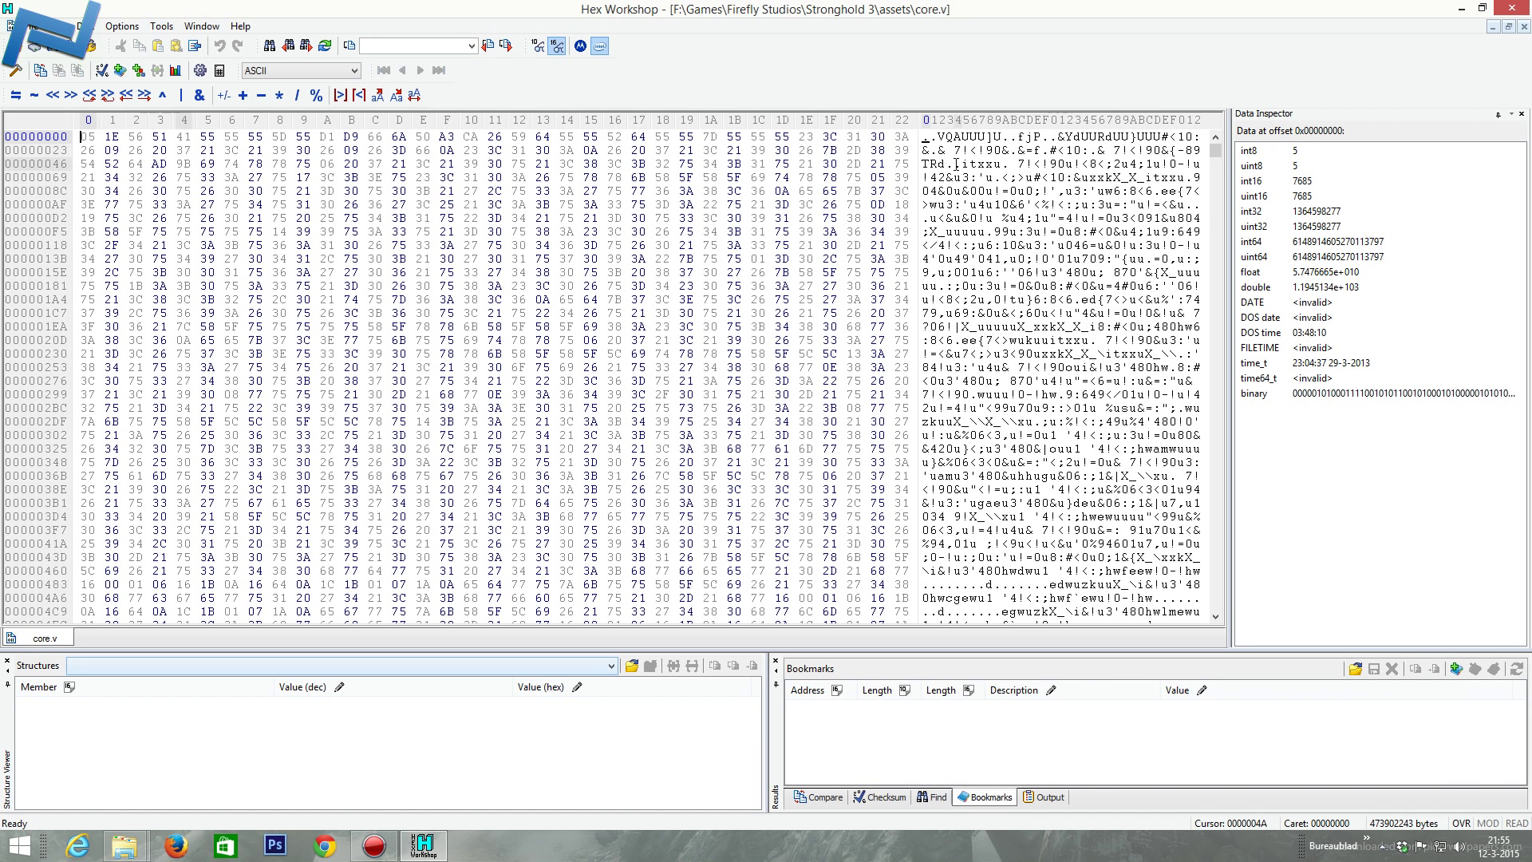
pyautogui.moveTo(957, 150); pyautogui.dragTo(1061, 515)
pyautogui.click(1060, 367)
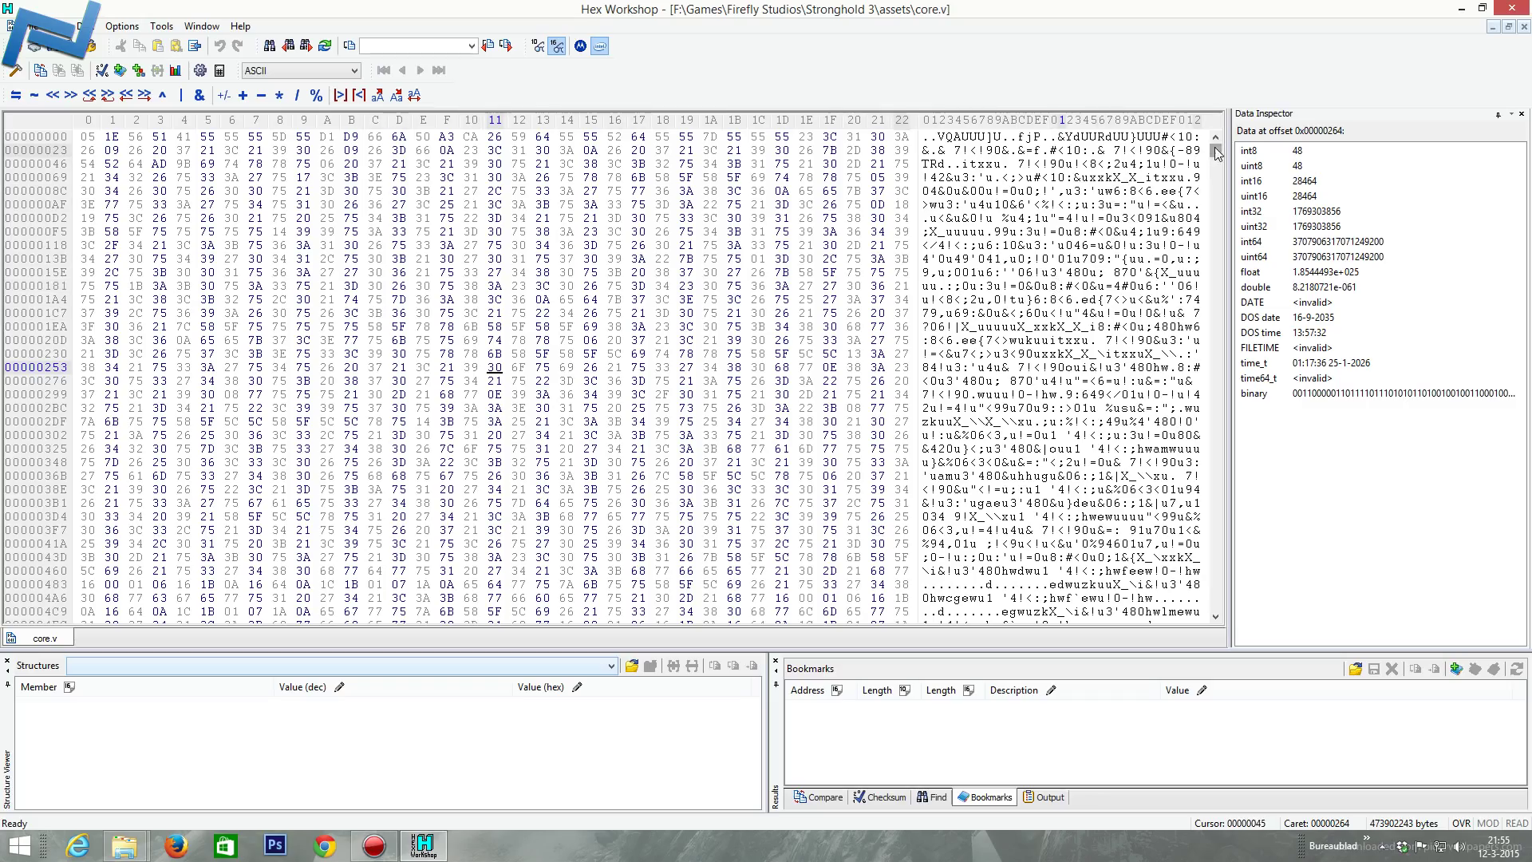
pyautogui.click(1106, 422)
pyautogui.moveTo(1214, 150); pyautogui.dragTo(1210, 623)
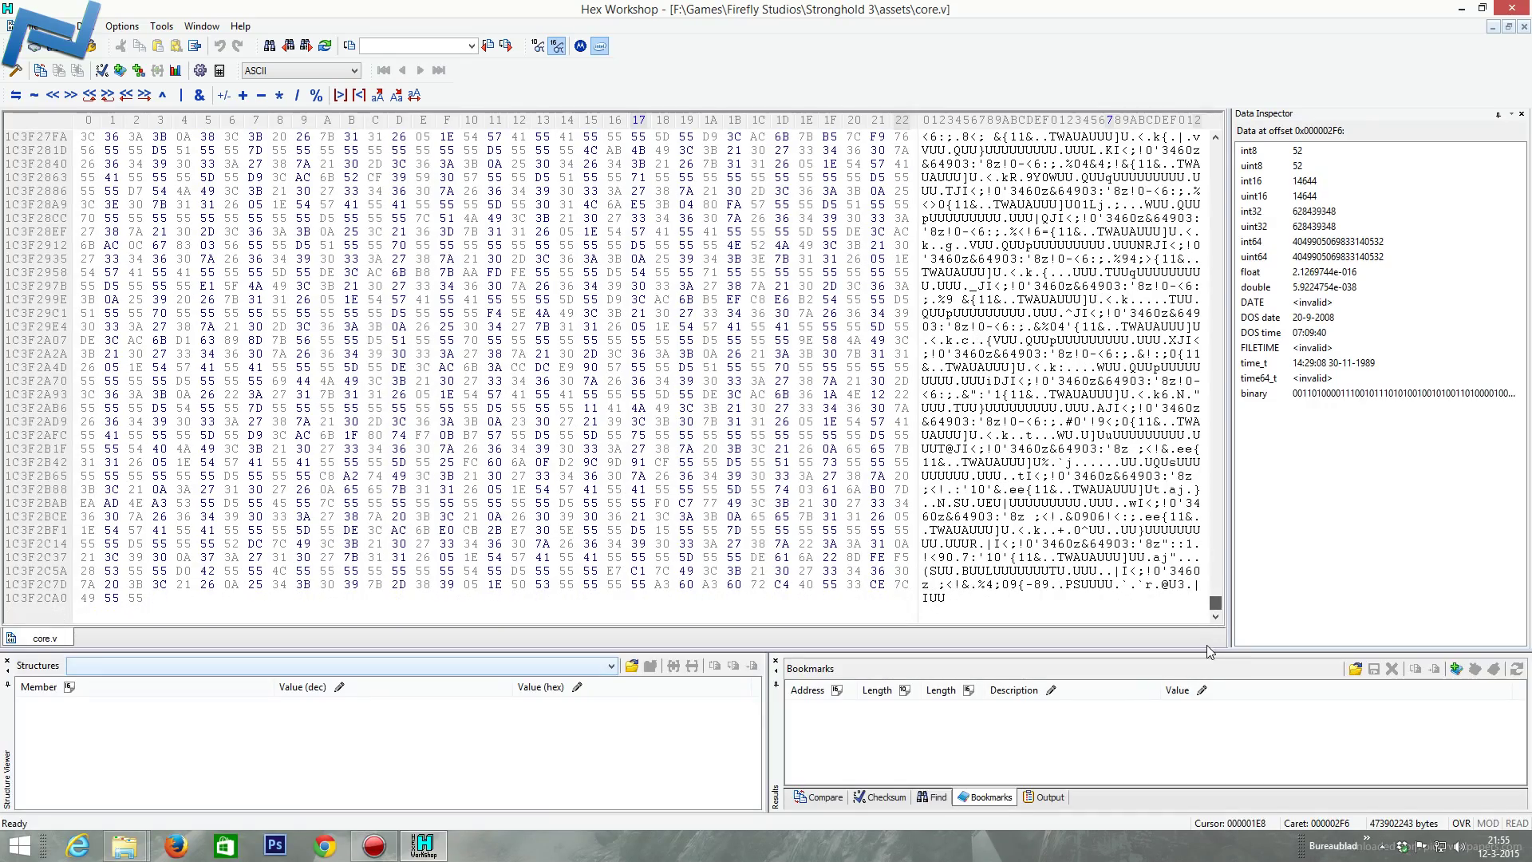
pyautogui.click(1074, 353)
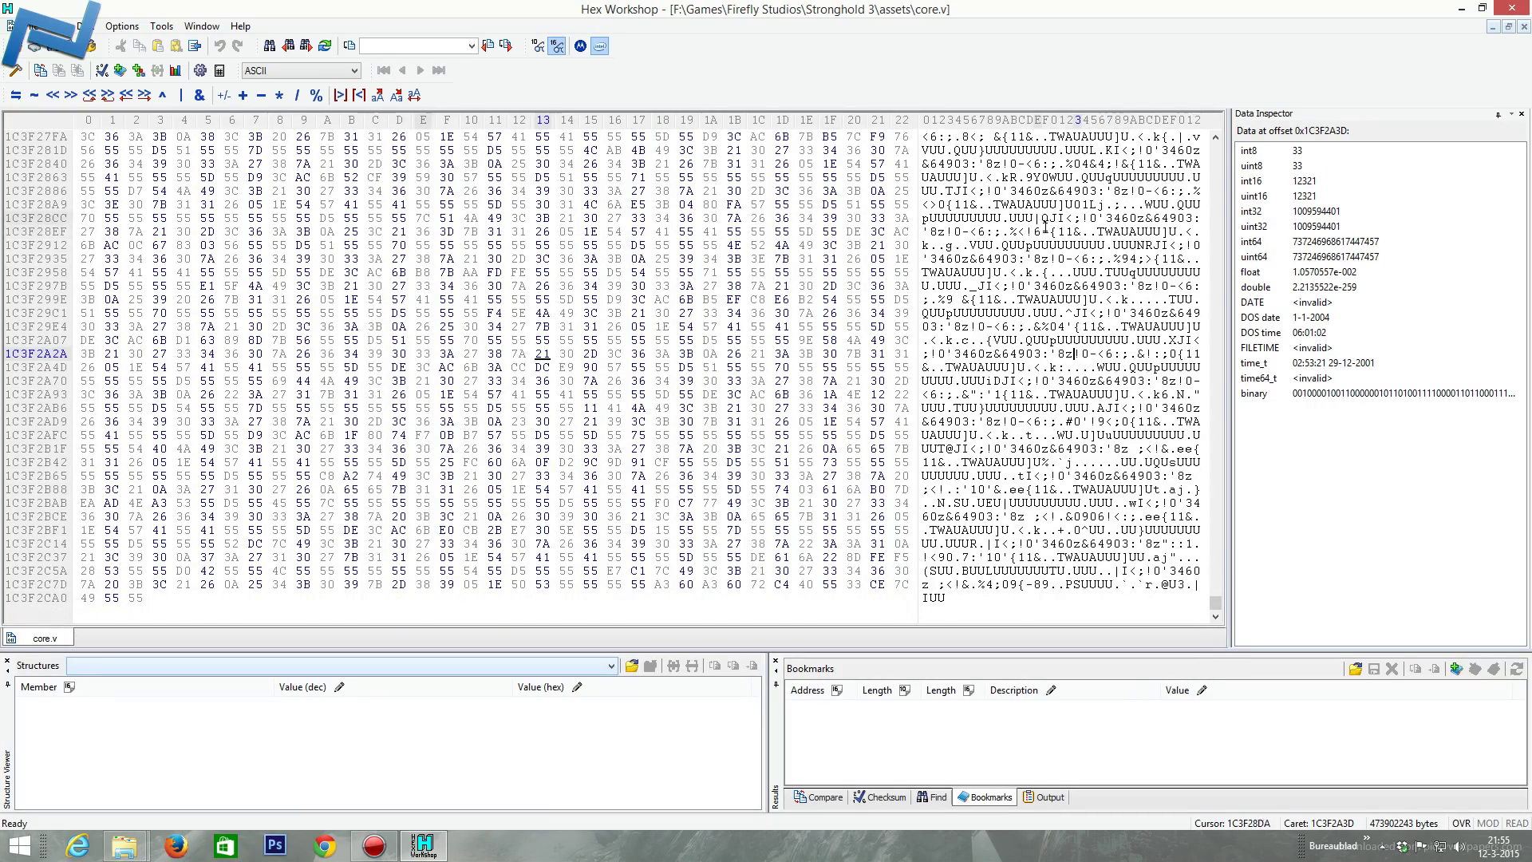
pyautogui.scroll(2, 1047, 237)
pyautogui.scroll(7, 1046, 237)
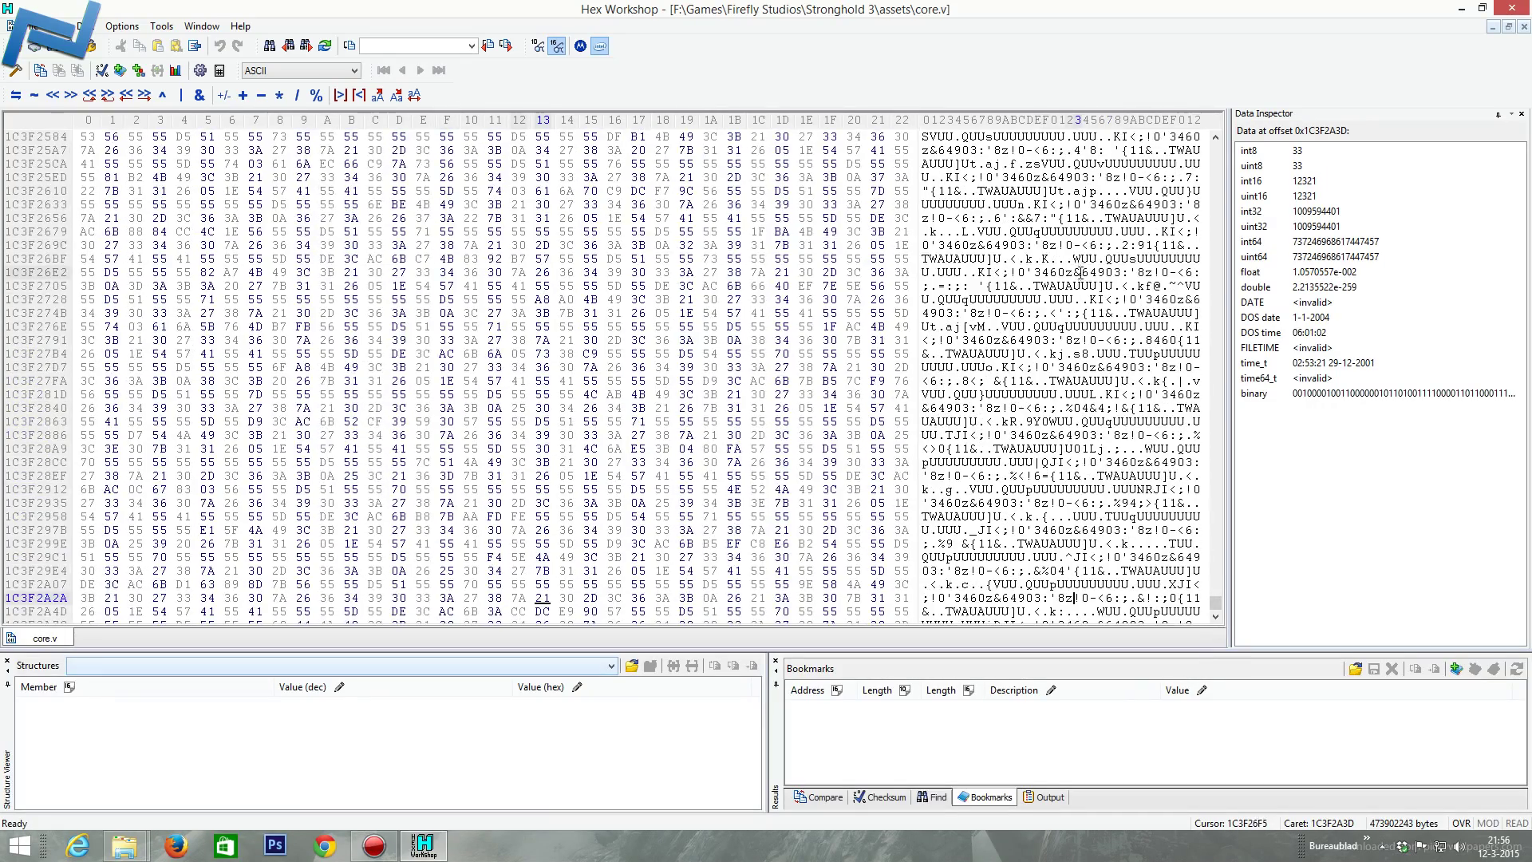
pyautogui.scroll(1, 1079, 279)
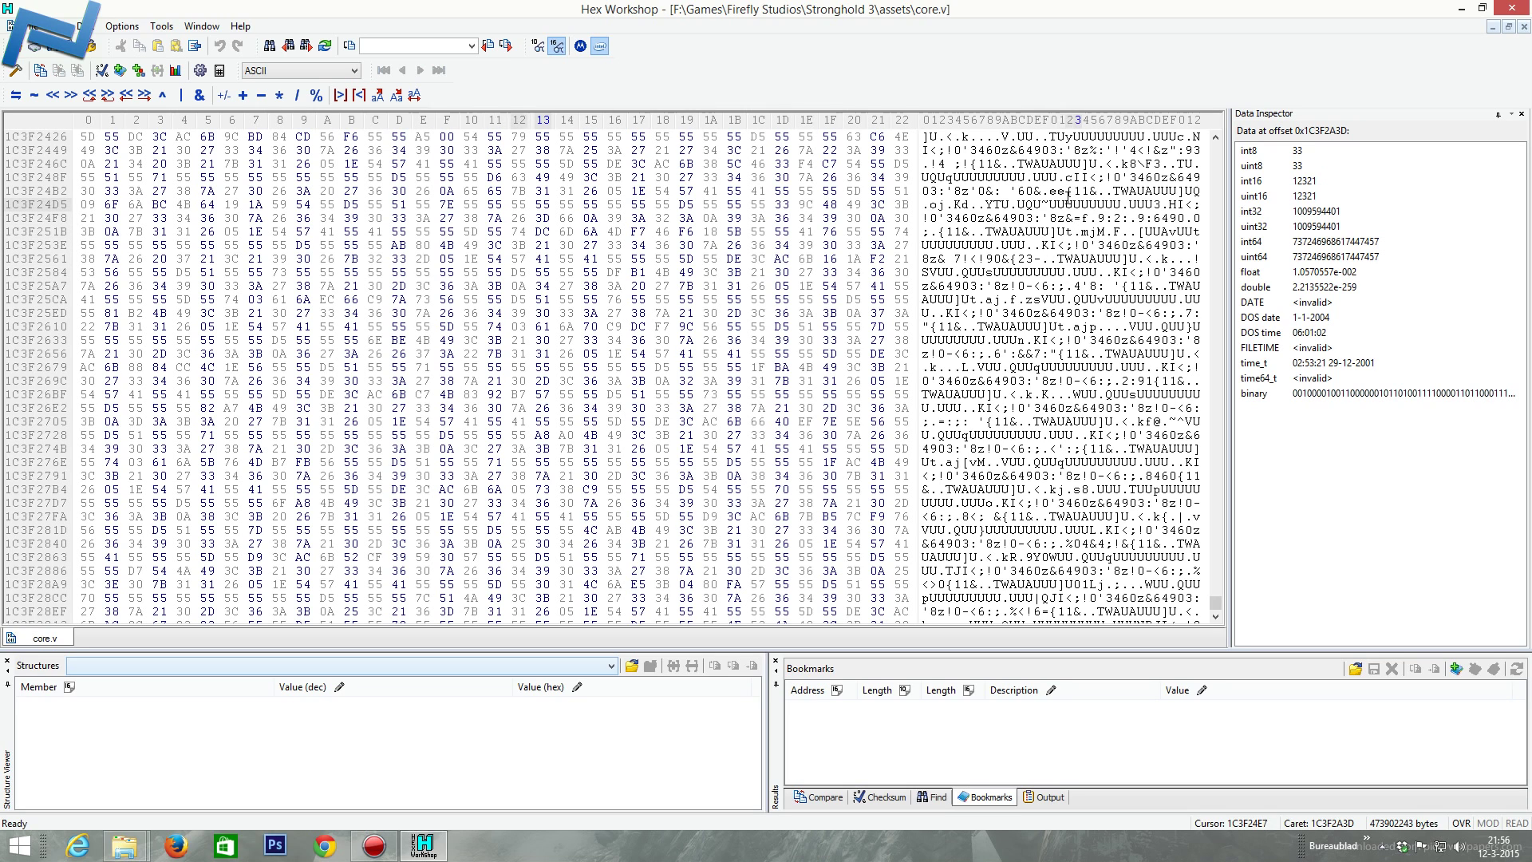
pyautogui.moveTo(1050, 205); pyautogui.dragTo(1121, 204)
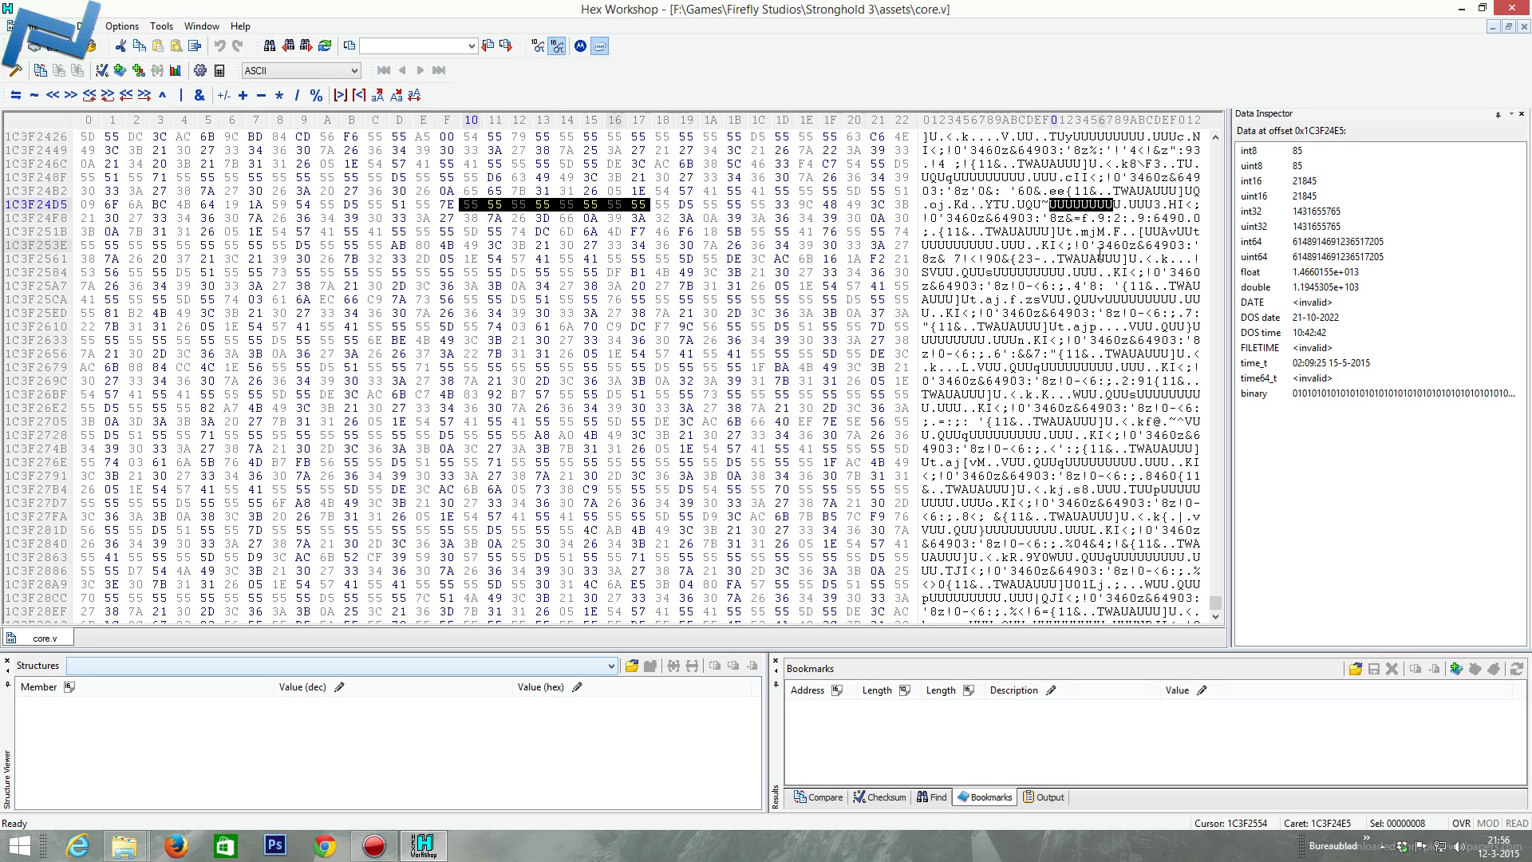
pyautogui.moveTo(1097, 259); pyautogui.dragTo(1155, 259)
pyautogui.click(1035, 272)
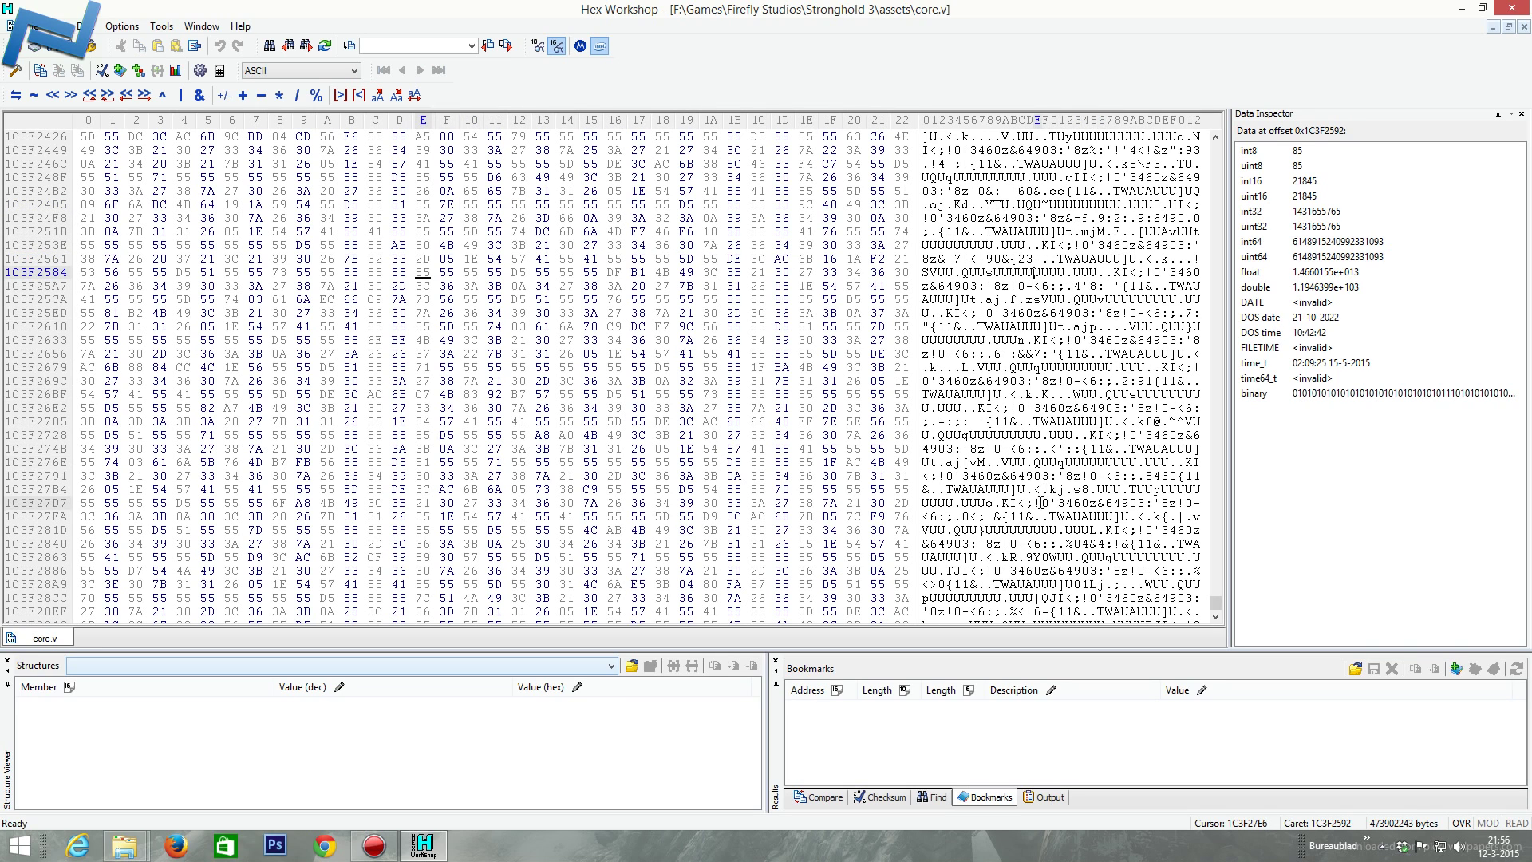
pyautogui.scroll(-2, 1058, 492)
pyautogui.scroll(-7, 1058, 493)
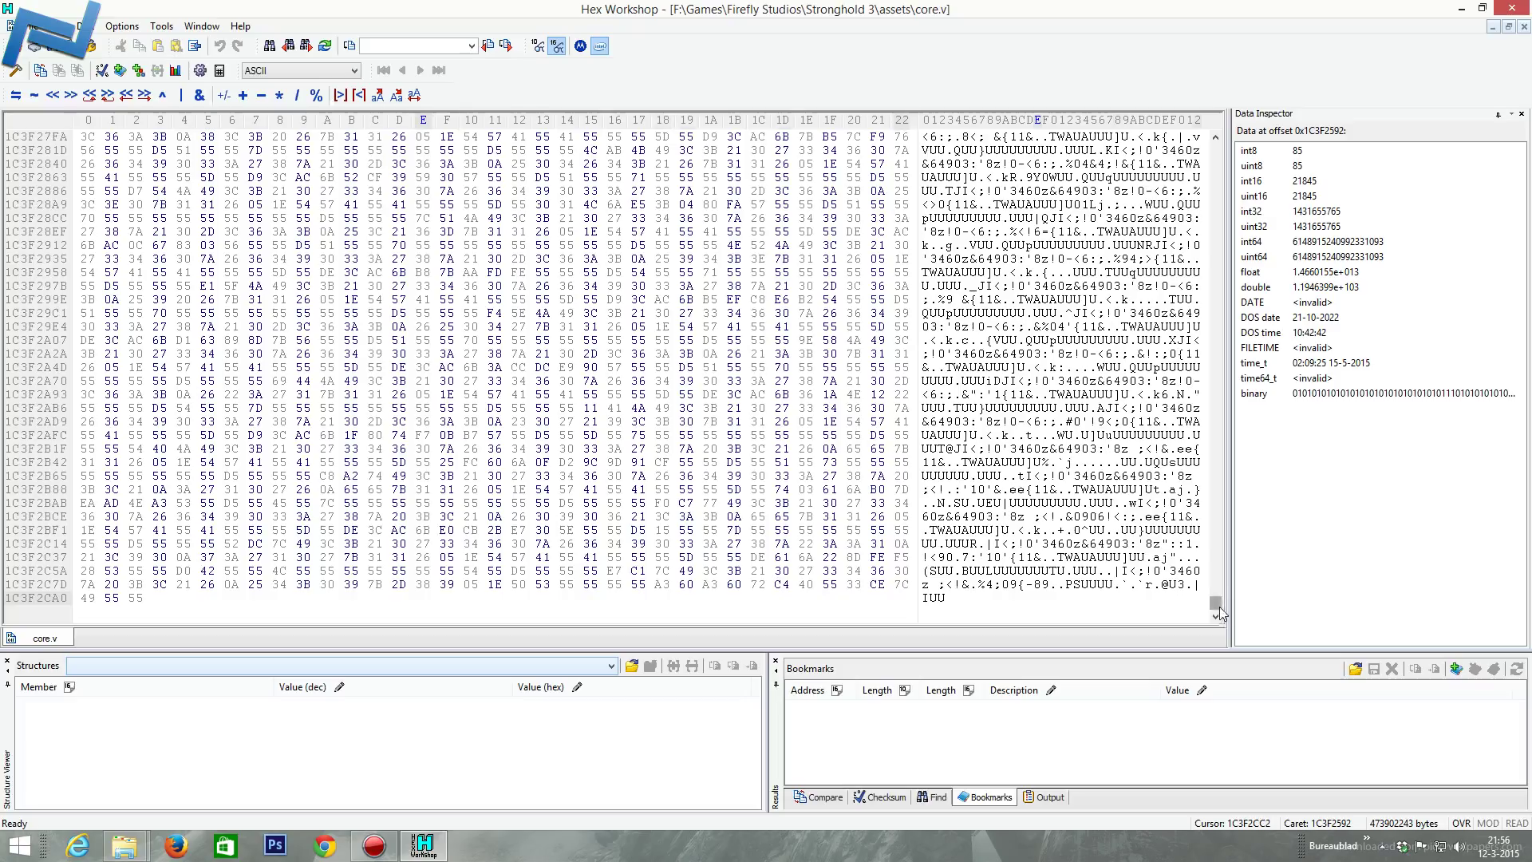
pyautogui.moveTo(1216, 604); pyautogui.dragTo(1239, 136)
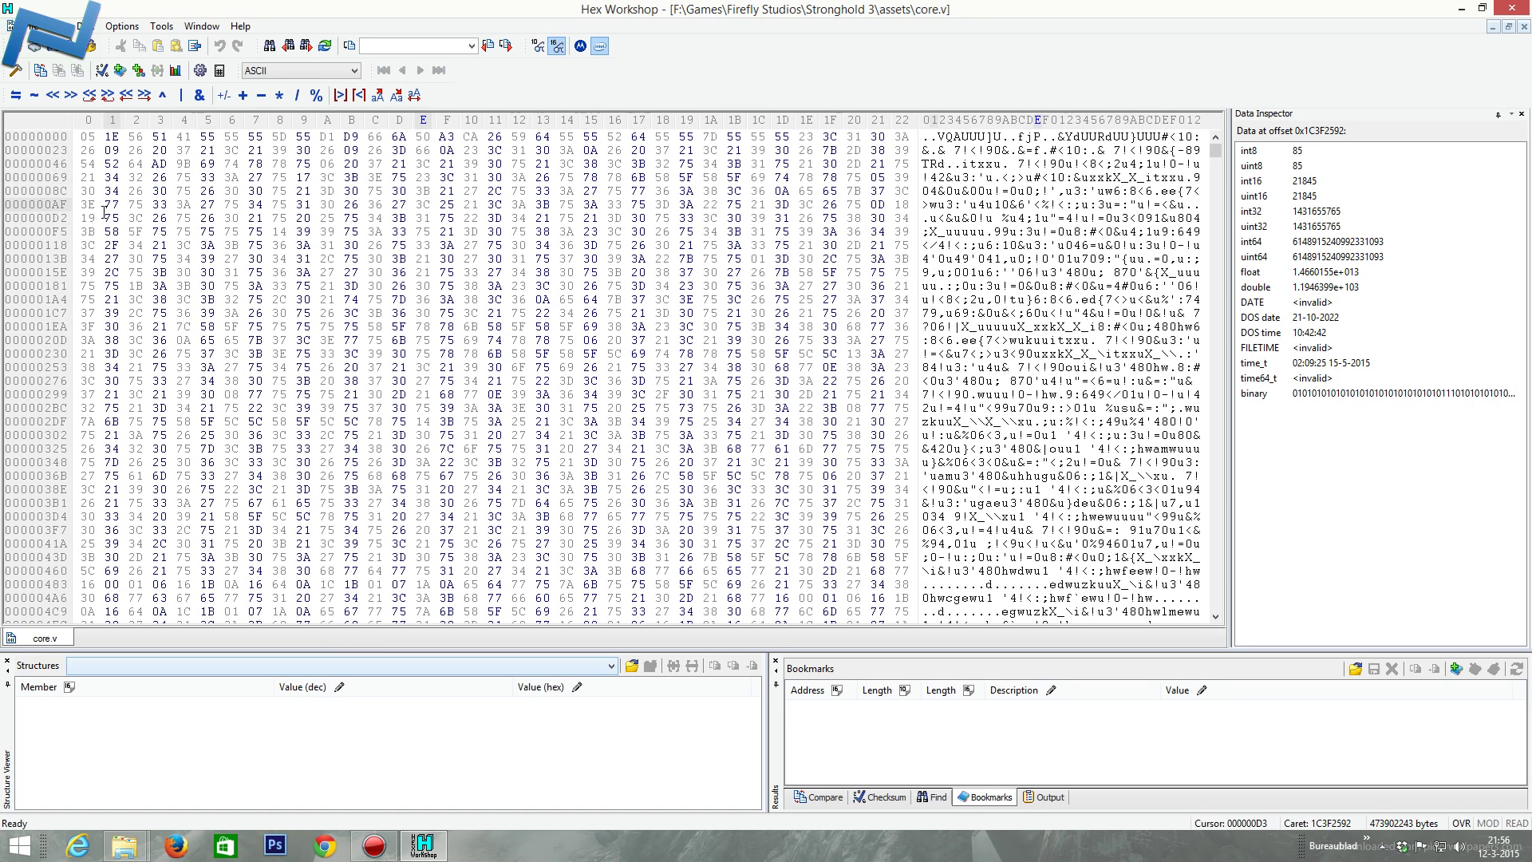
pyautogui.click(88, 137)
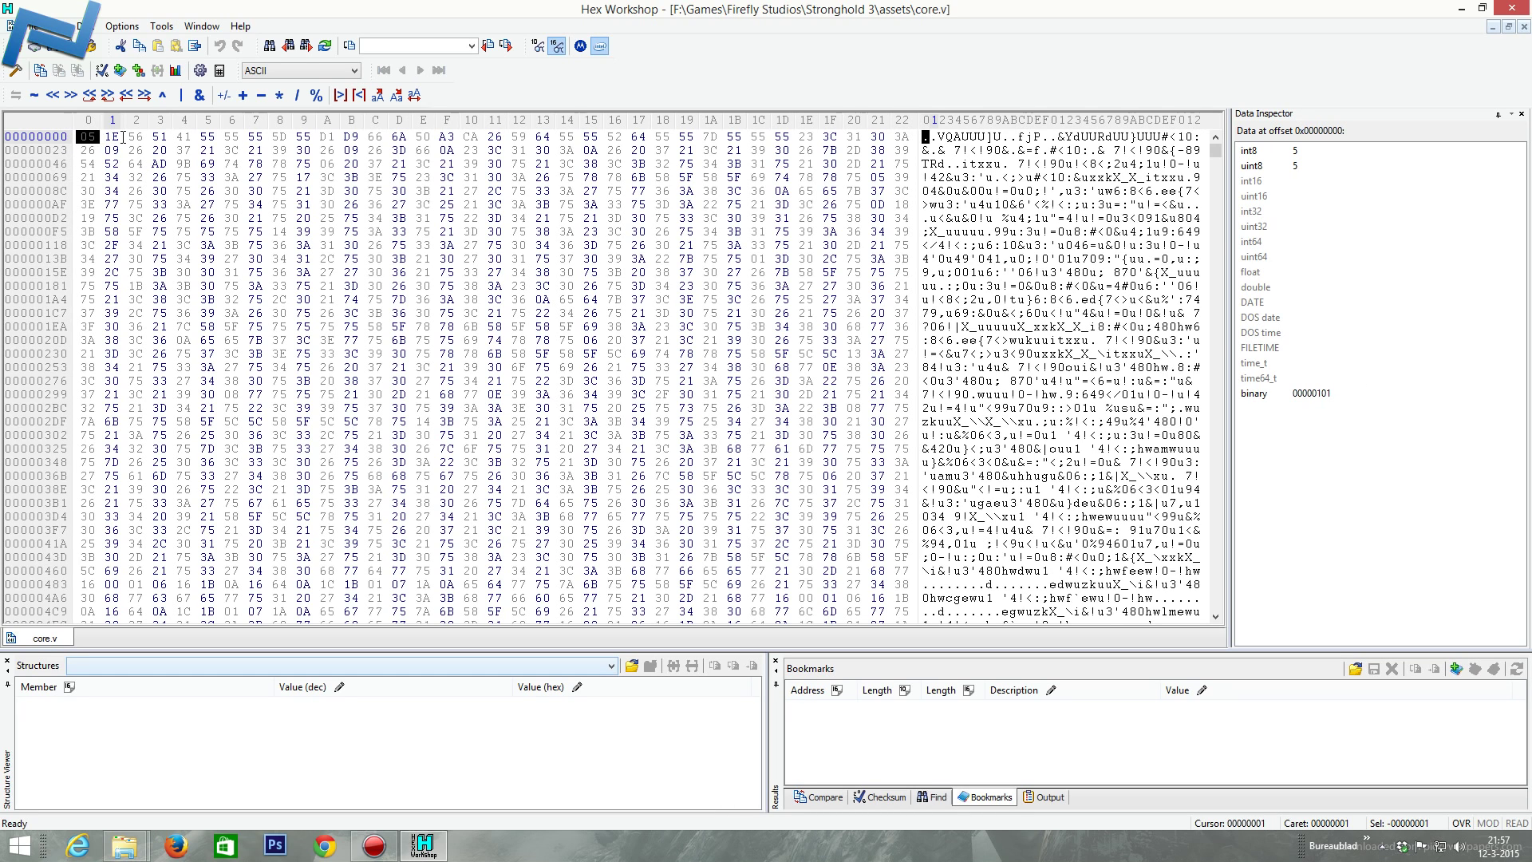
pyautogui.click(206, 137)
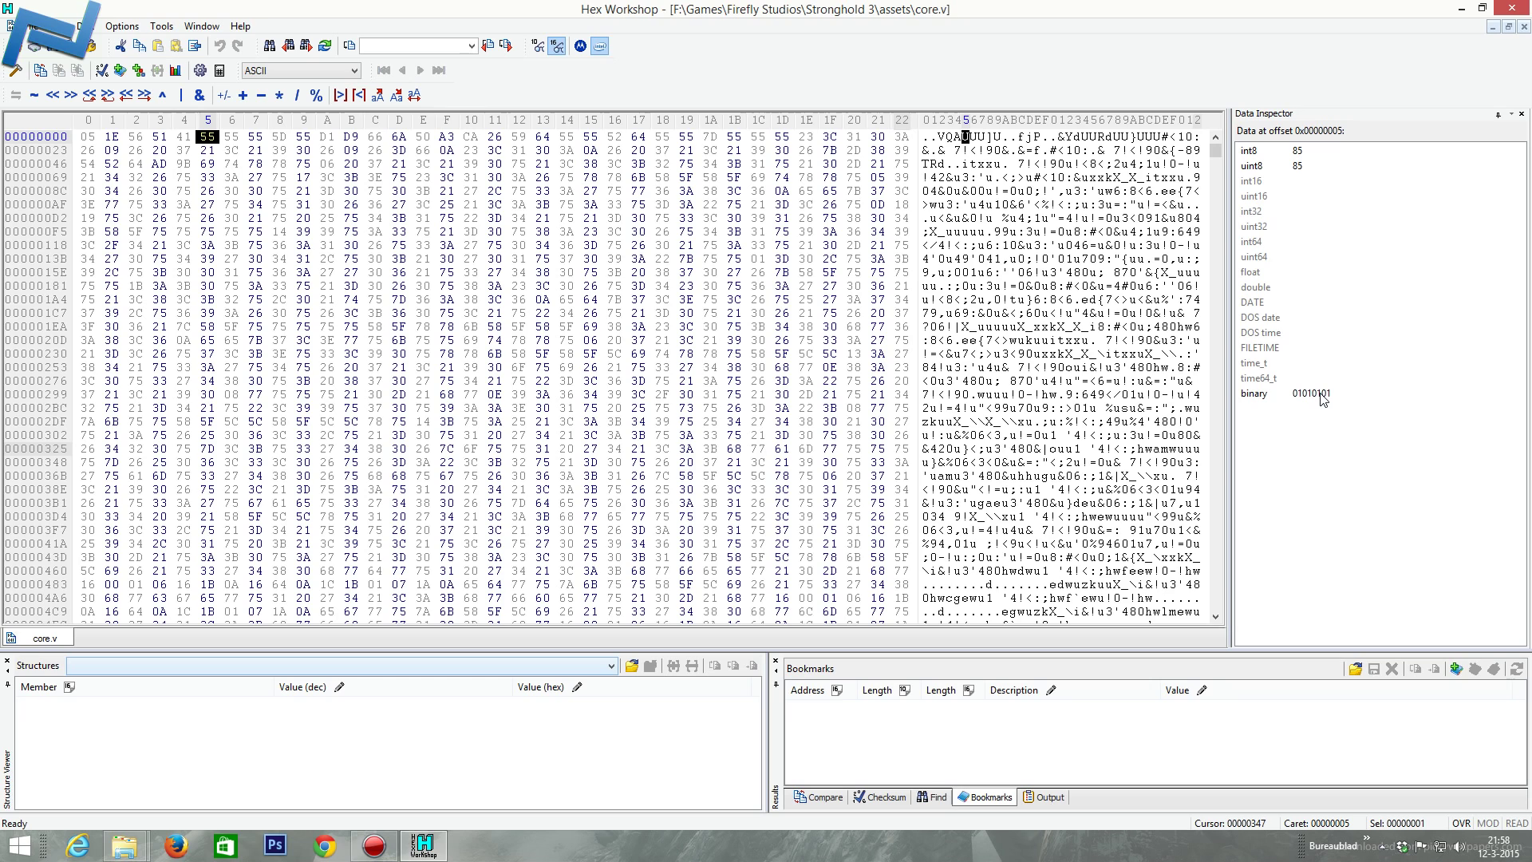
# XOR byte 0 of core.v with hex 55 as an 8 Bit Unsigned Byte, turning 05 into 50
pyautogui.click(132, 150)
pyautogui.click(93, 136)
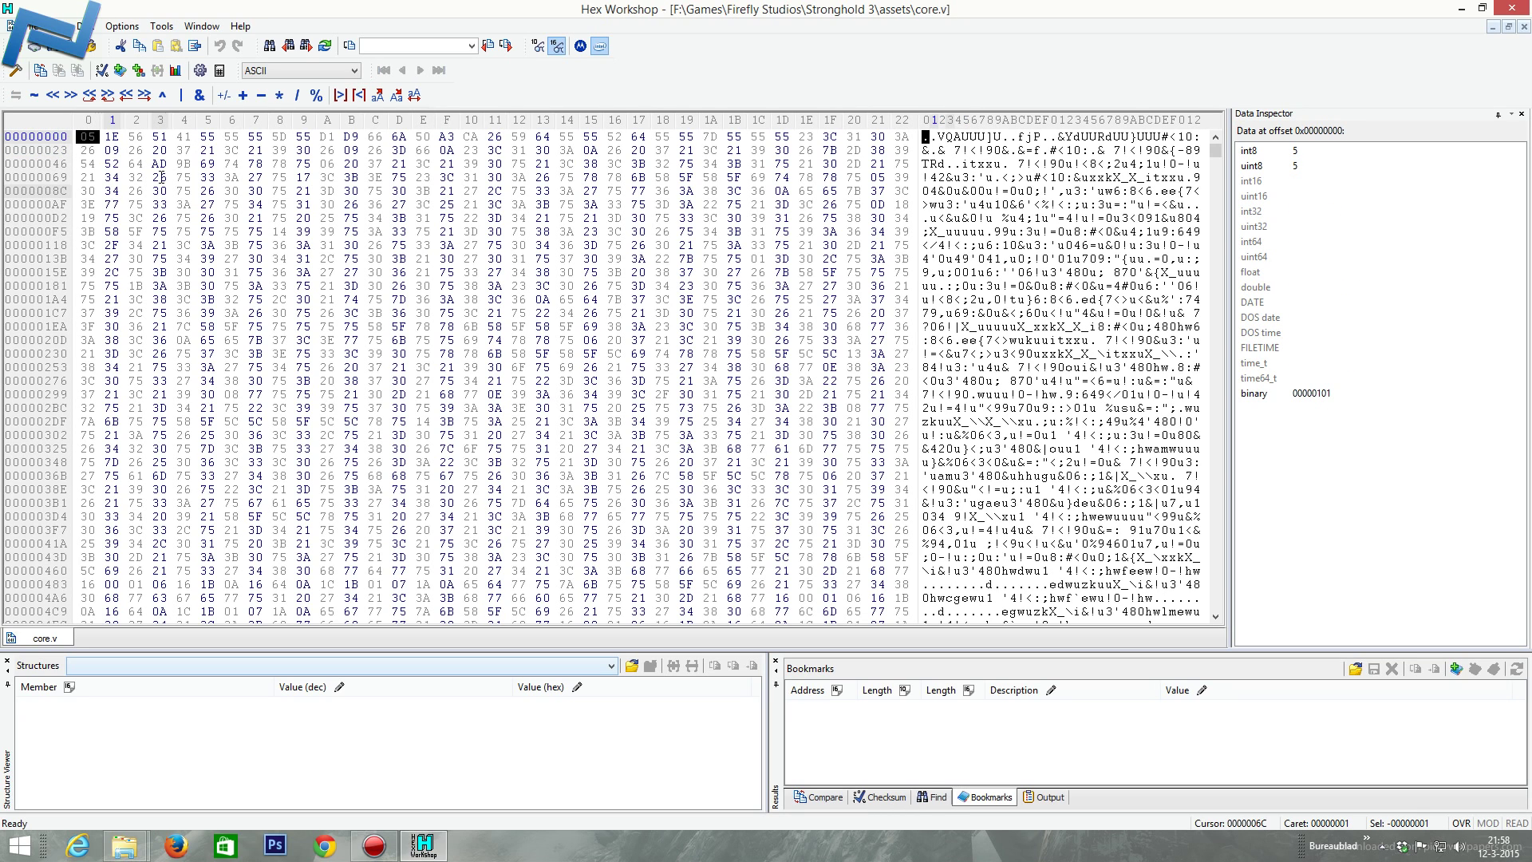
pyautogui.click(164, 96)
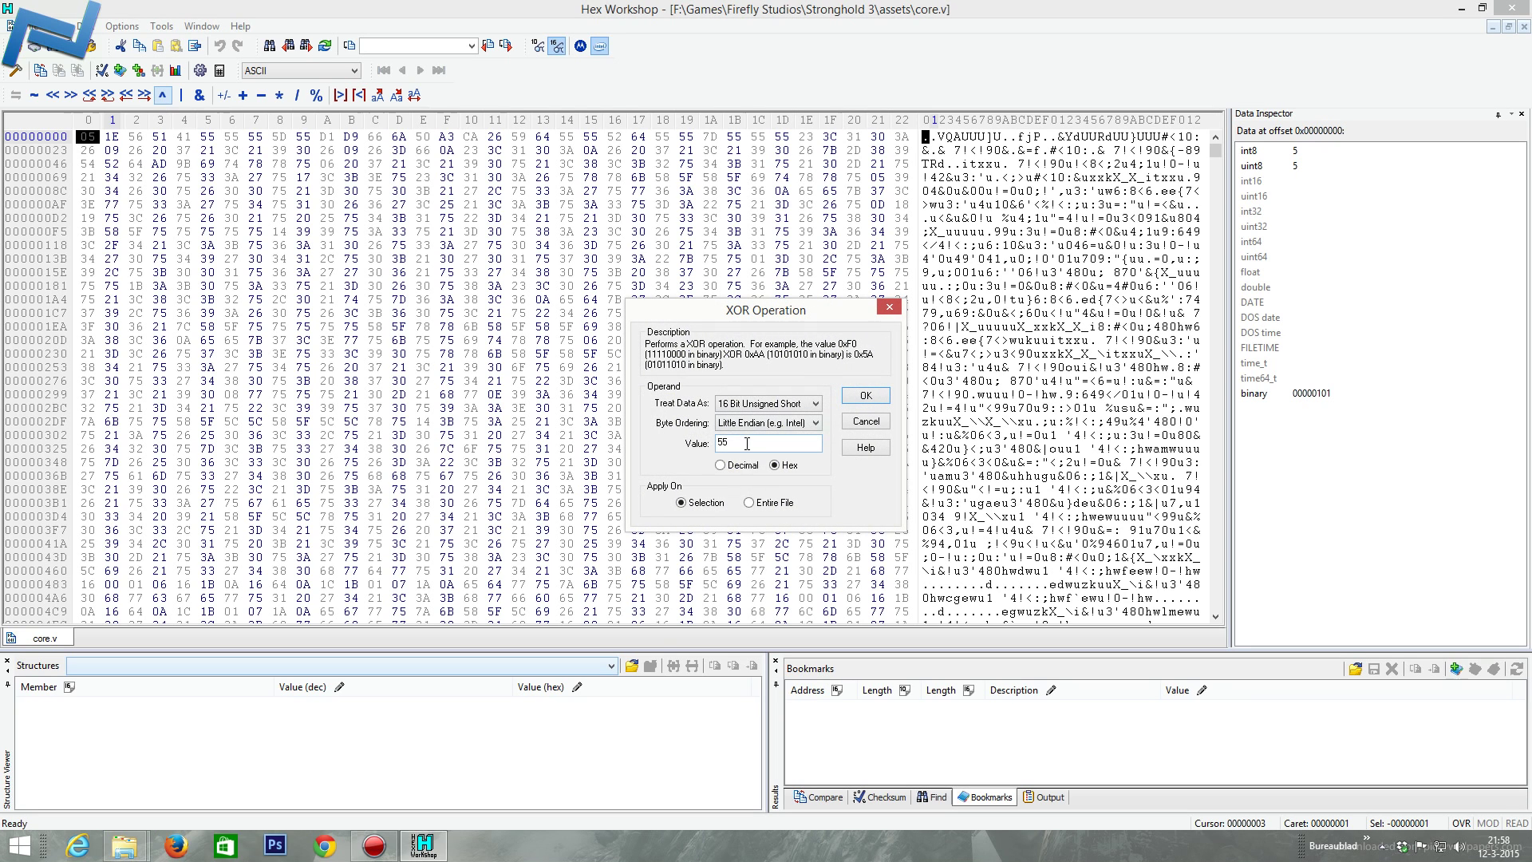
pyautogui.click(735, 404)
pyautogui.click(722, 442)
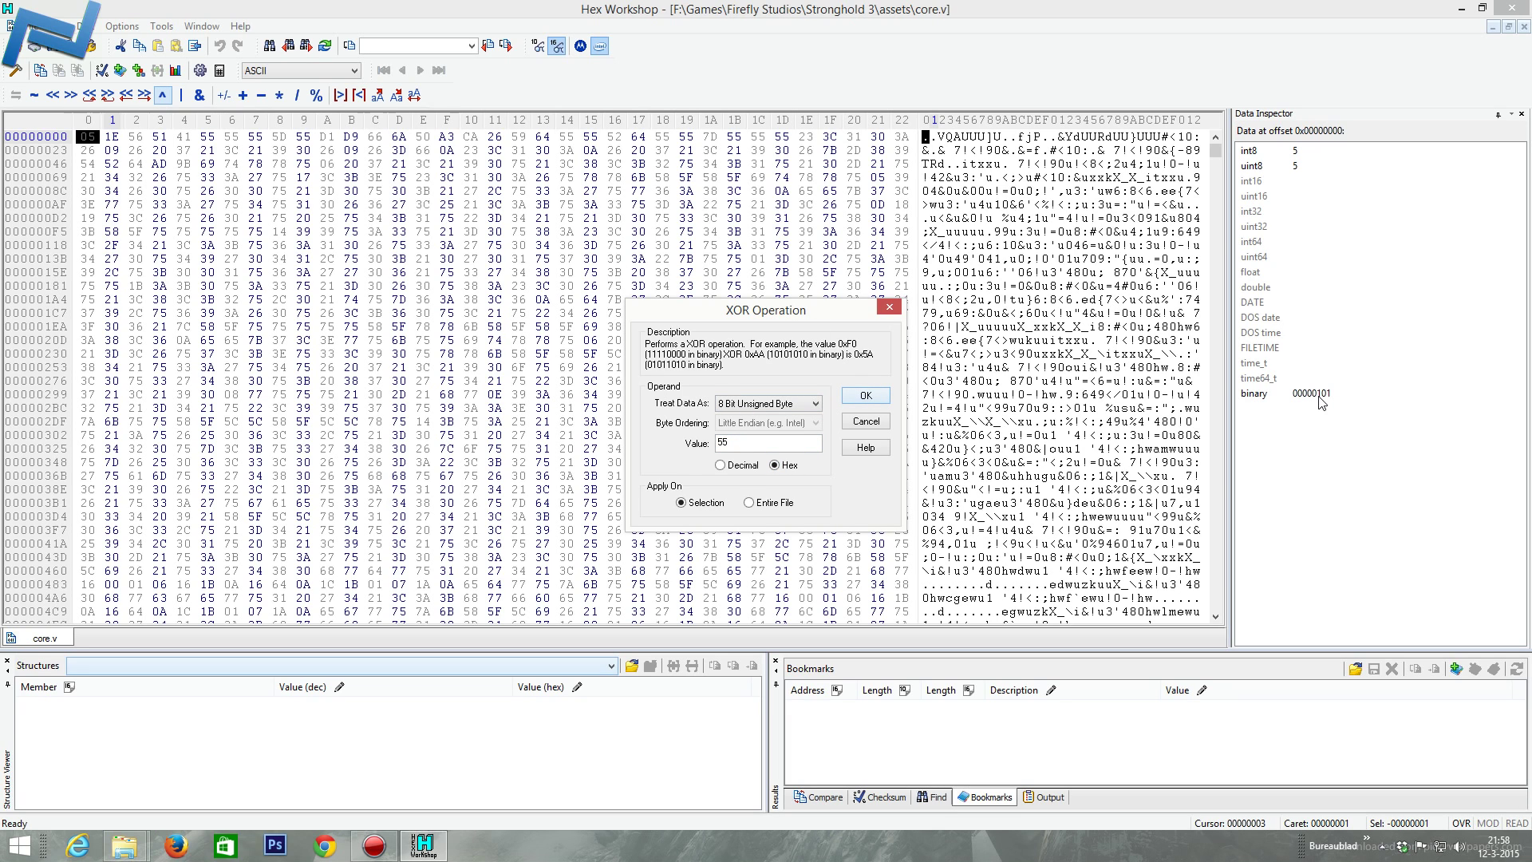
pyautogui.click(865, 396)
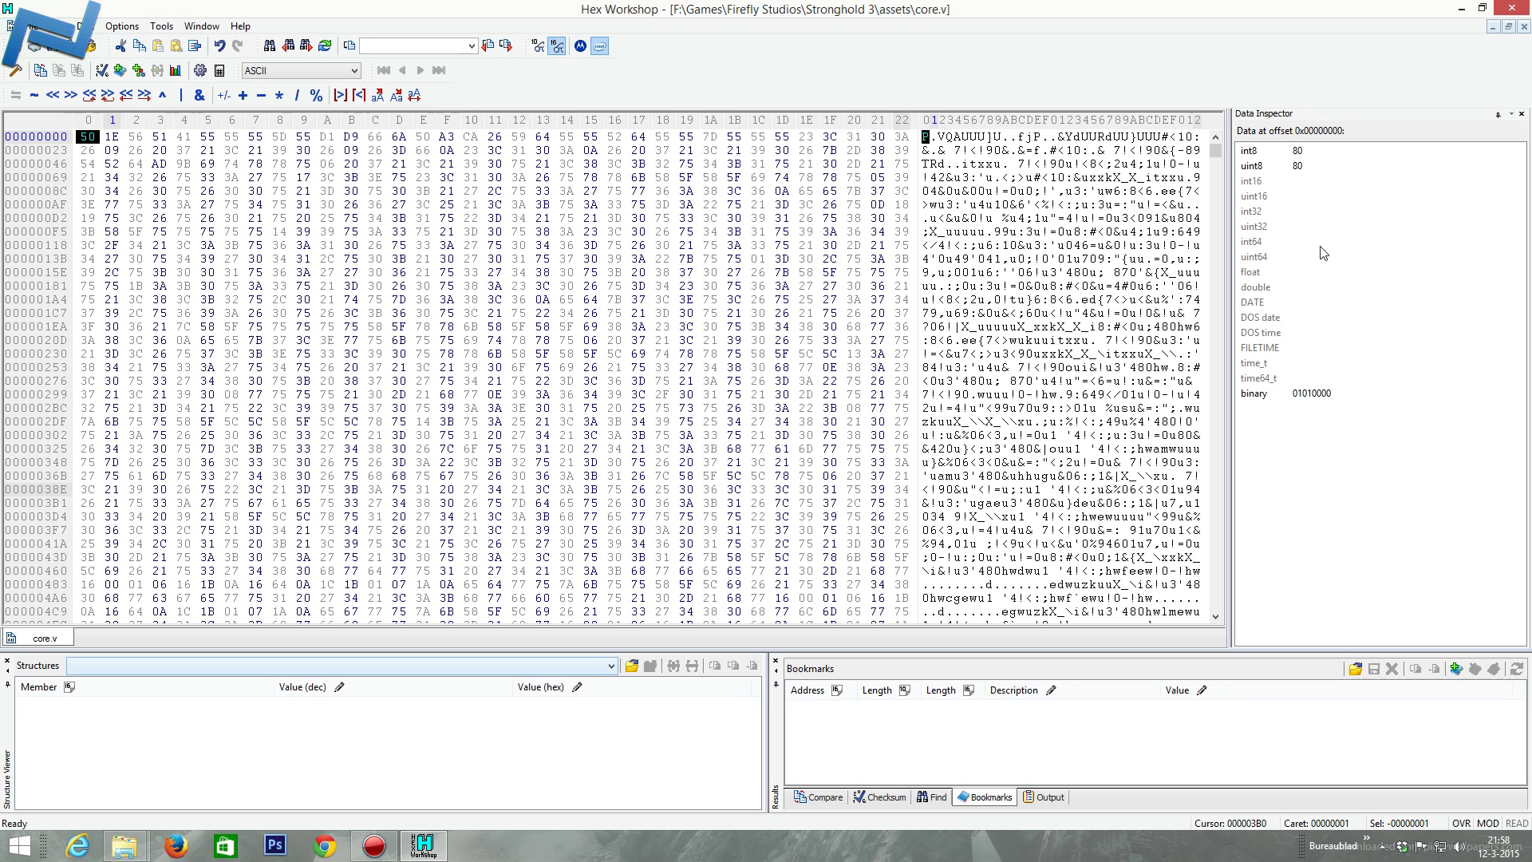
# Jump midway through core.v and select a block of bytes near row 1C3F281D
pyautogui.moveTo(88, 138)
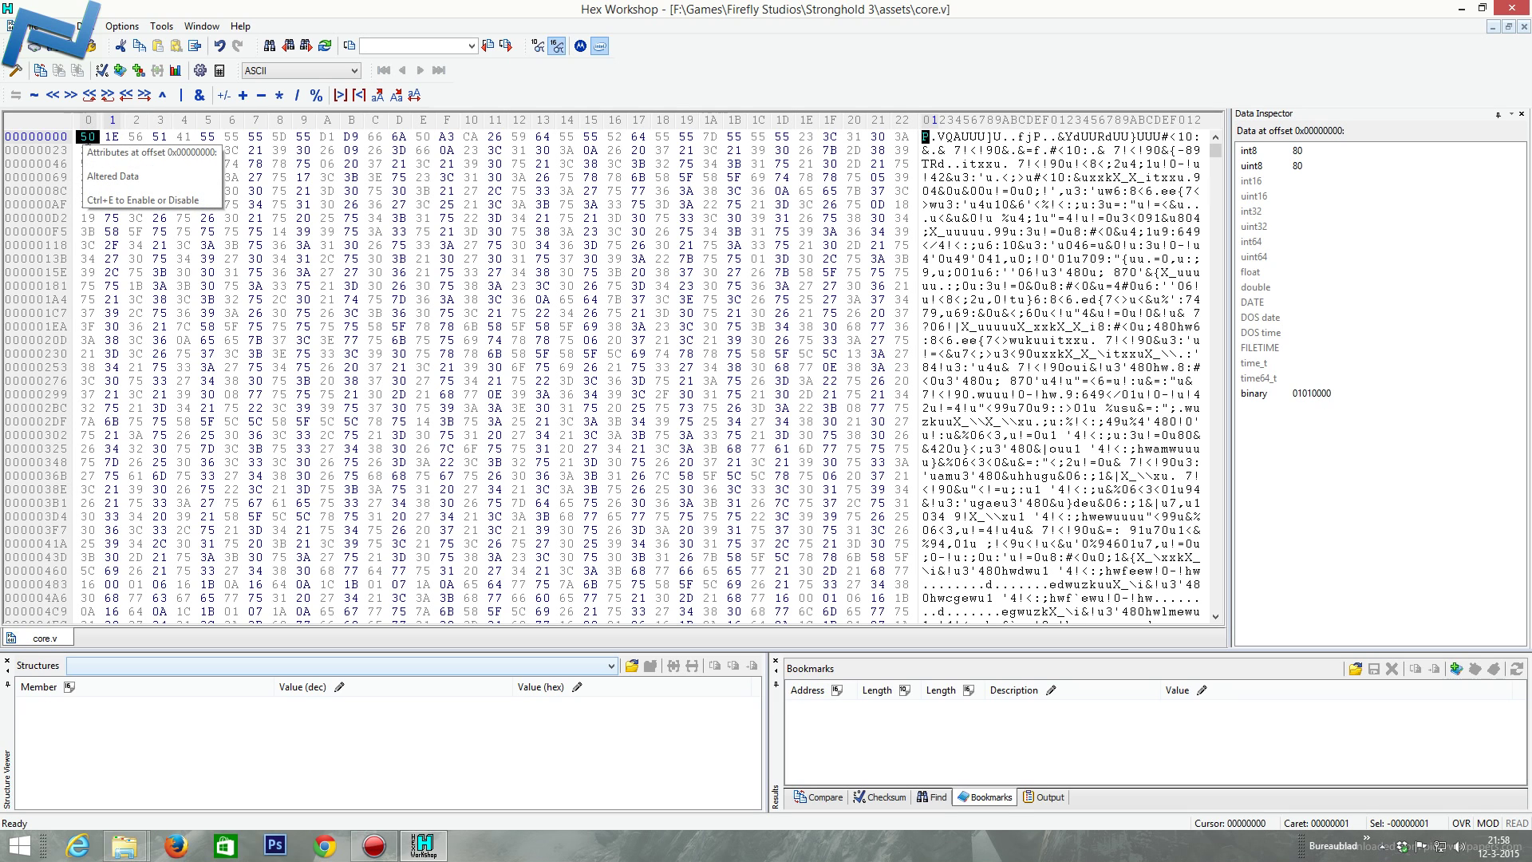
pyautogui.write('05')
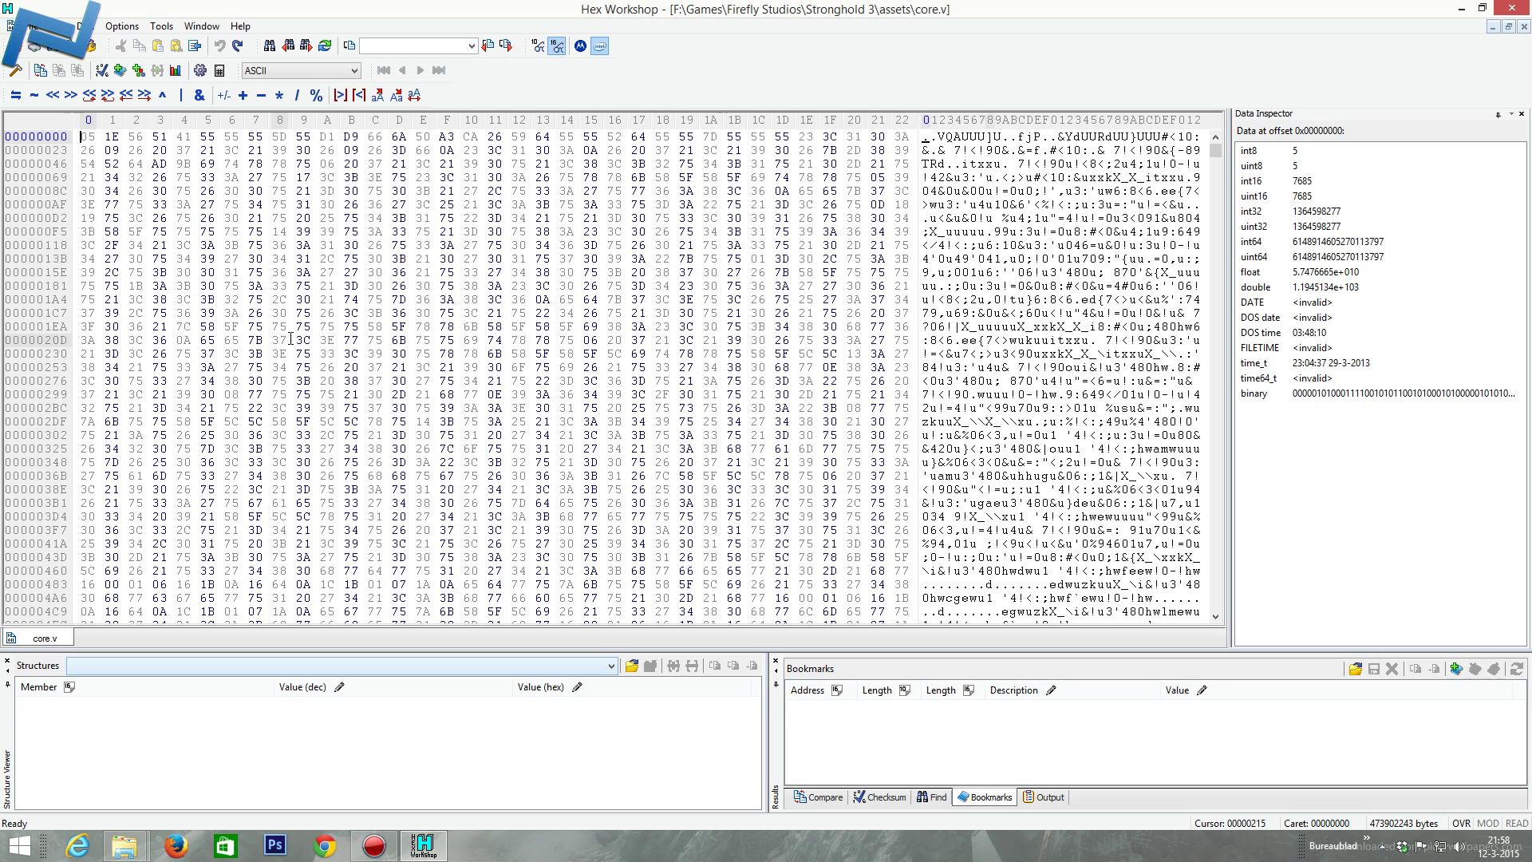
pyautogui.click(159, 177)
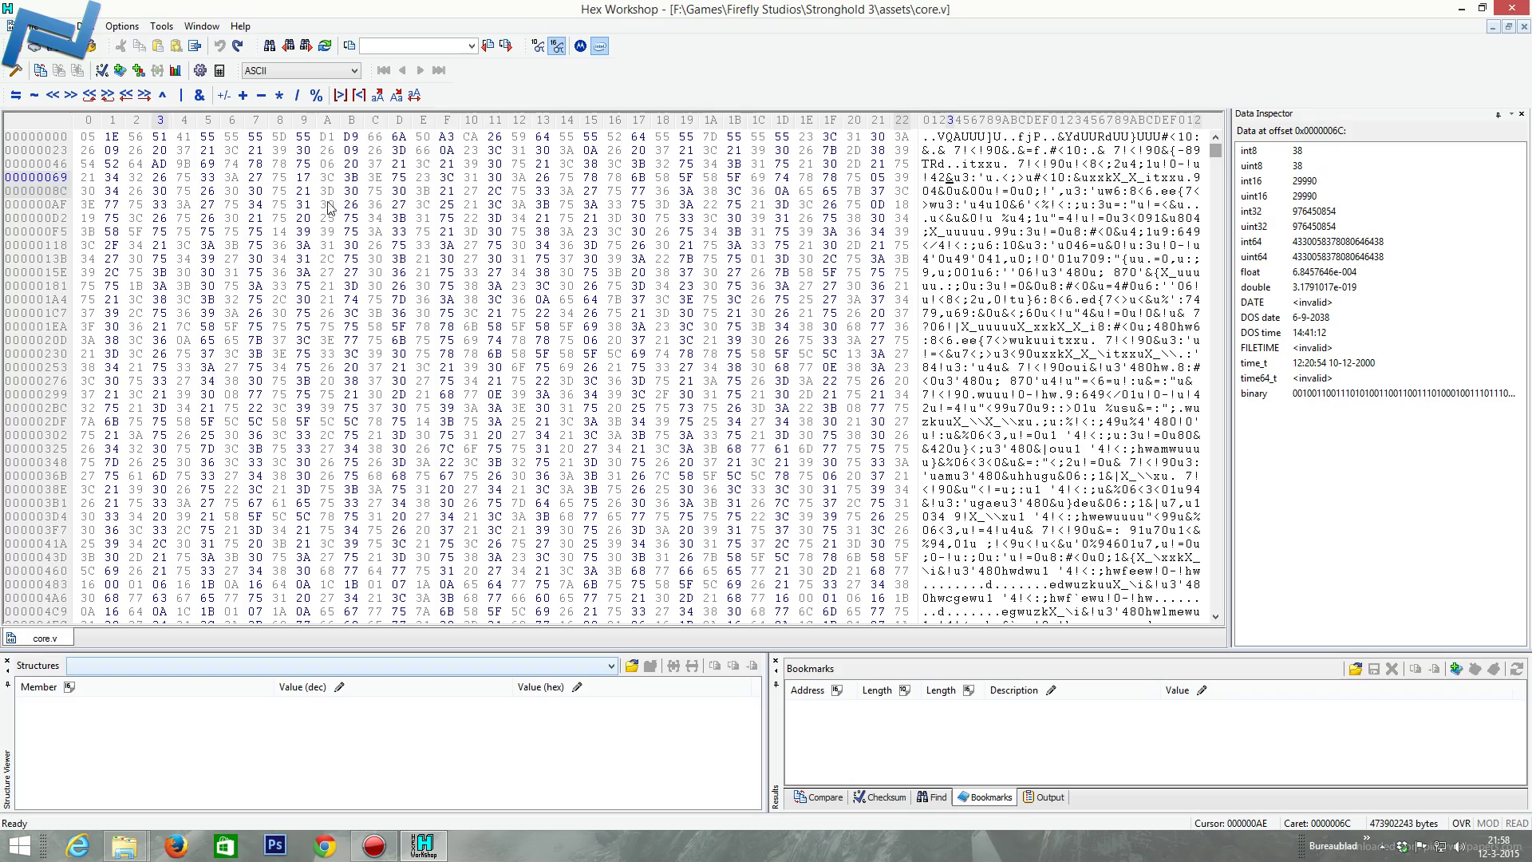
pyautogui.press('F3')
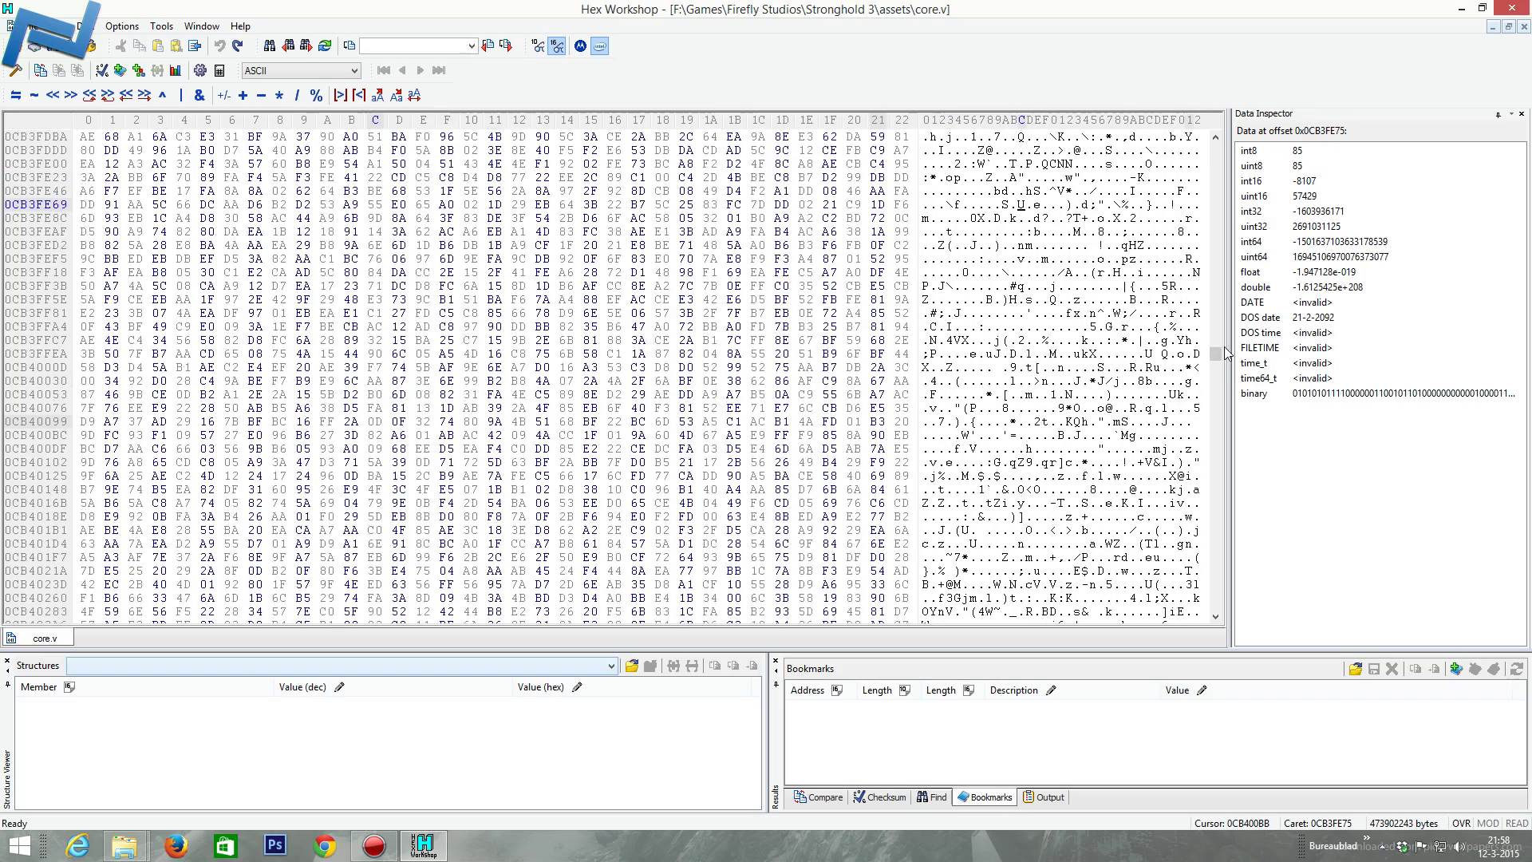
pyautogui.moveTo(1225, 349); pyautogui.dragTo(1219, 610)
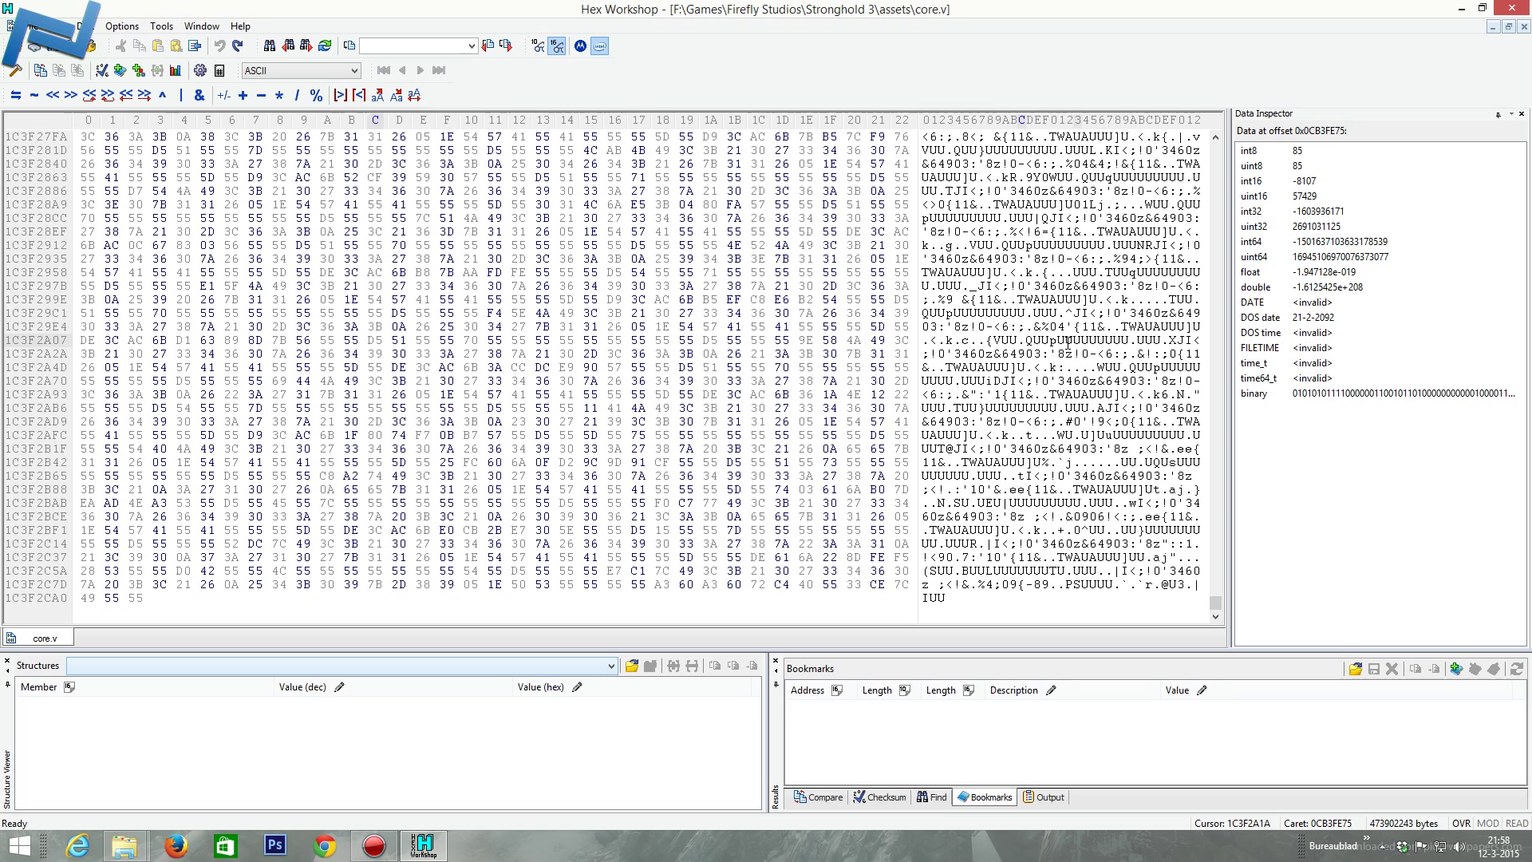
pyautogui.moveTo(1054, 245); pyautogui.dragTo(1073, 233)
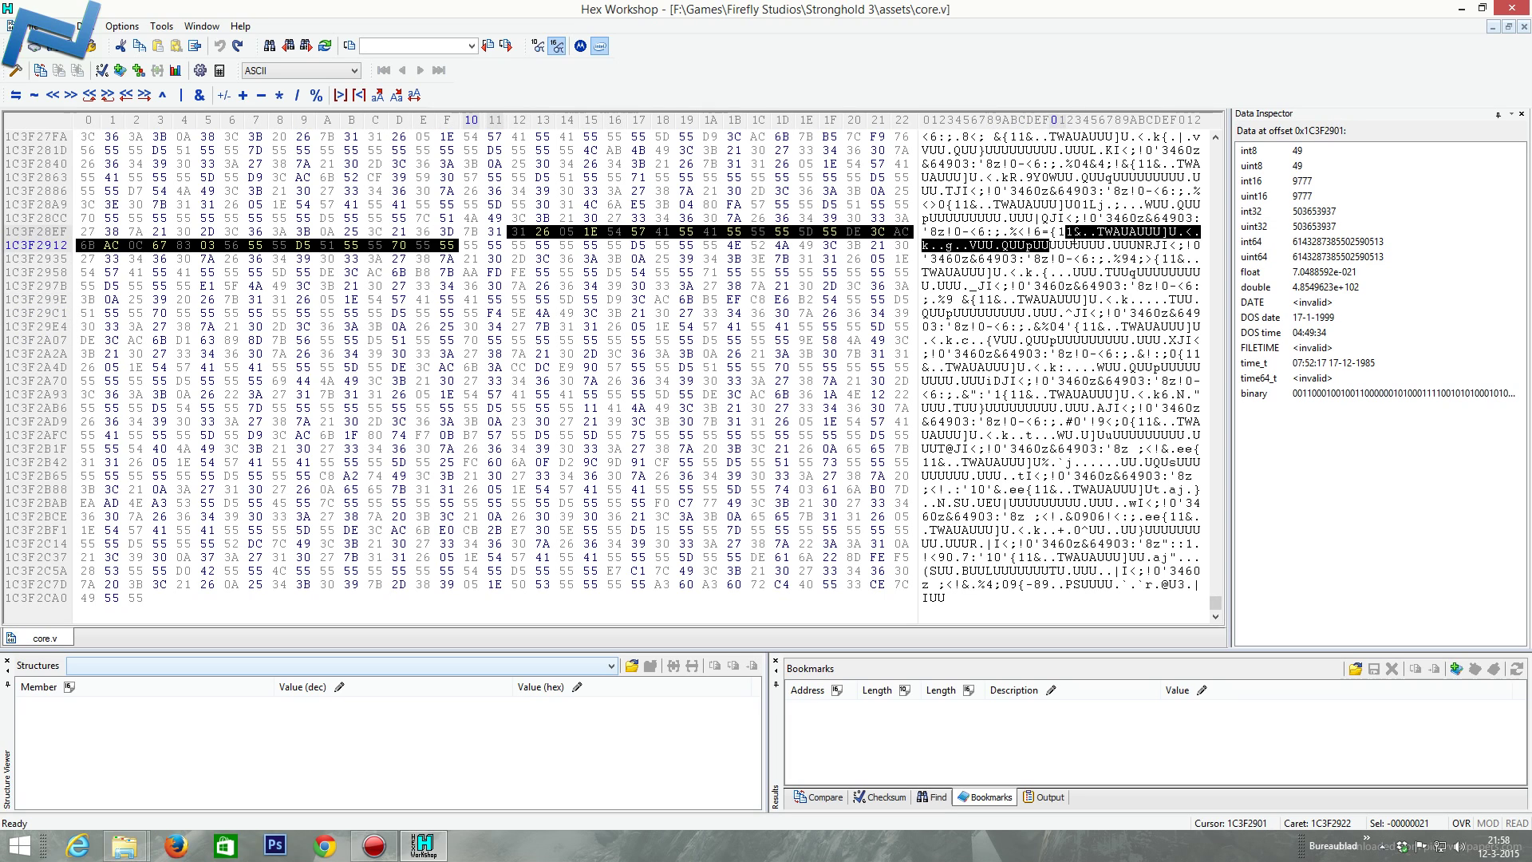
# Check the run of 55 bytes around offsets 1C3F2827–1C3F282C in the Data Inspector
pyautogui.scroll(2, 1037, 243)
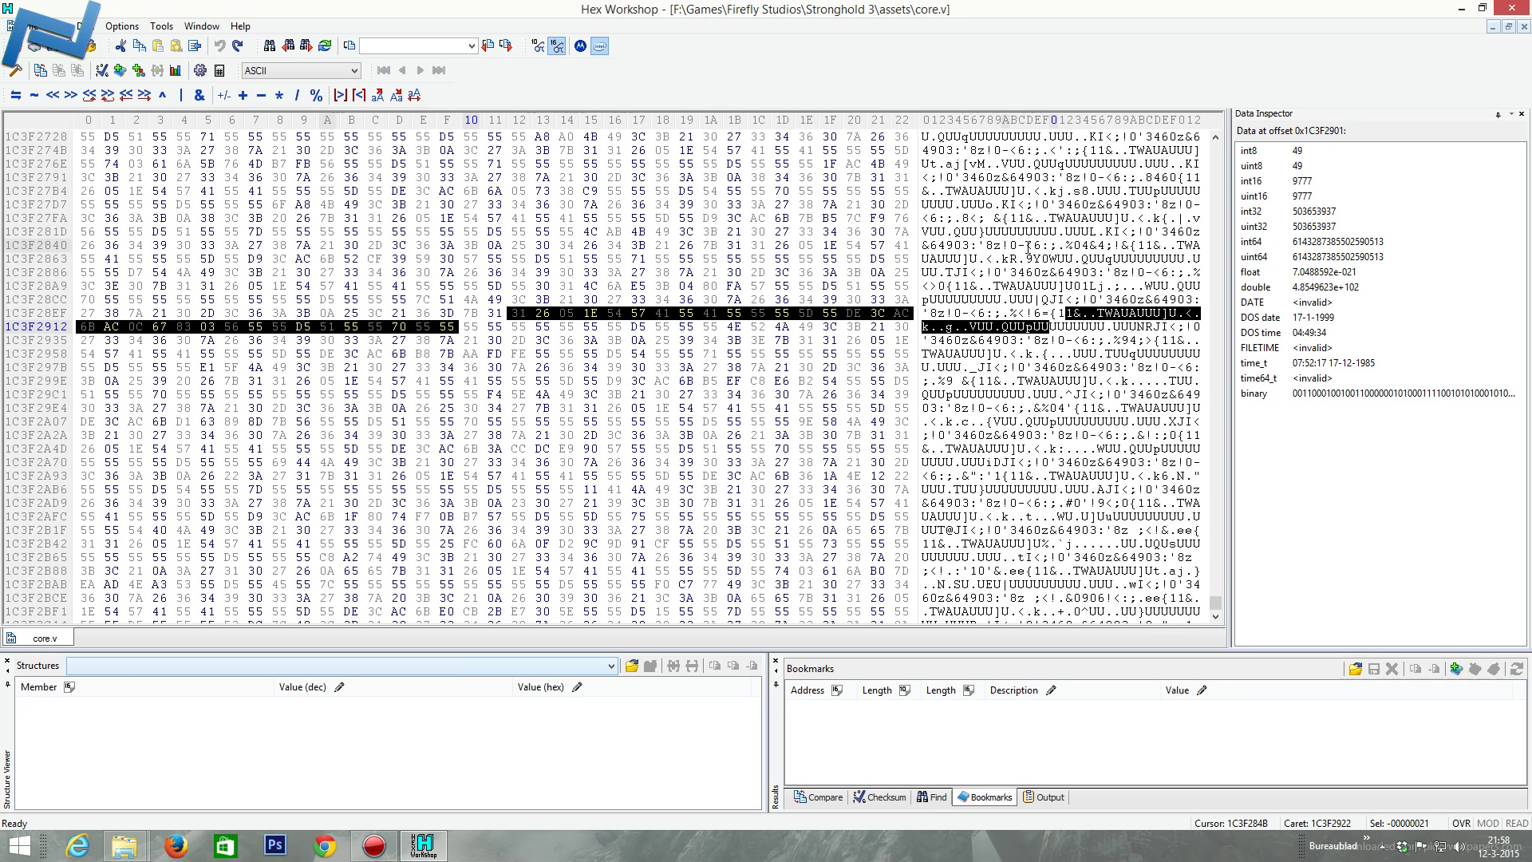
pyautogui.moveTo(988, 232); pyautogui.dragTo(1064, 232)
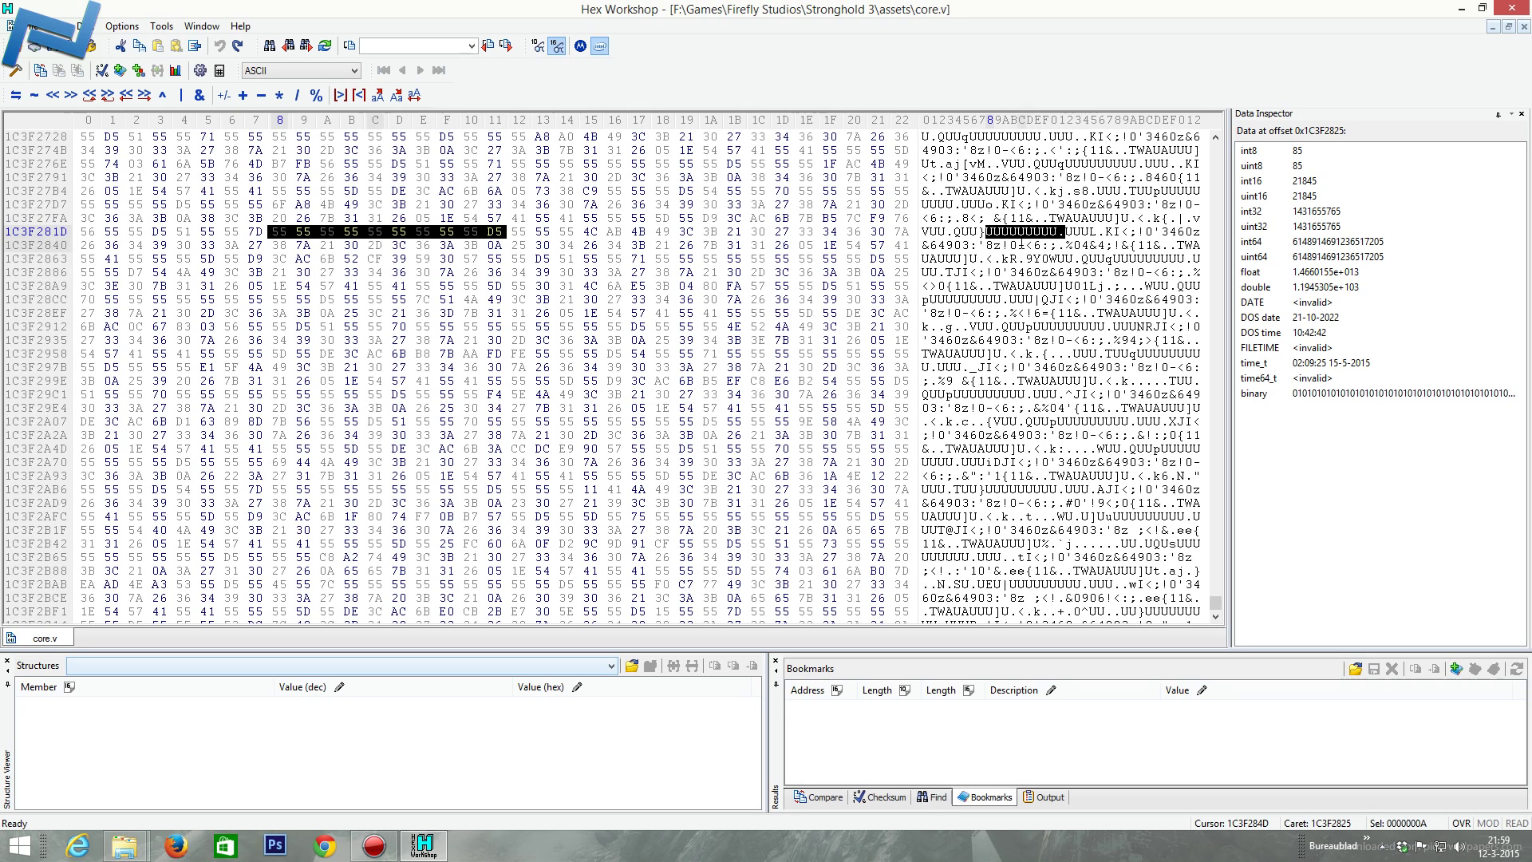
pyautogui.click(375, 231)
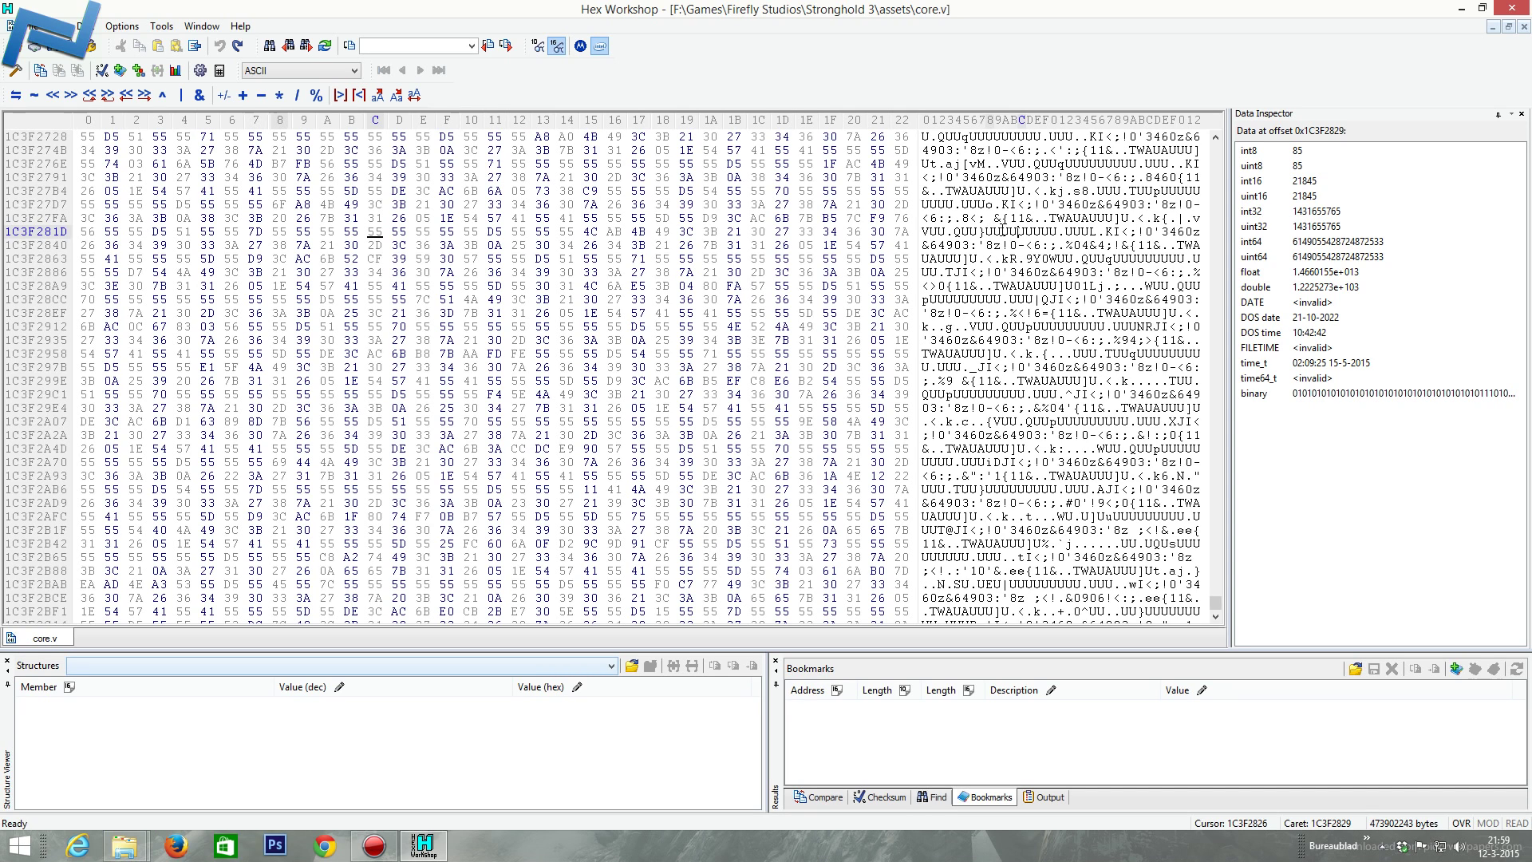
pyautogui.moveTo(1003, 230); pyautogui.dragTo(1007, 230)
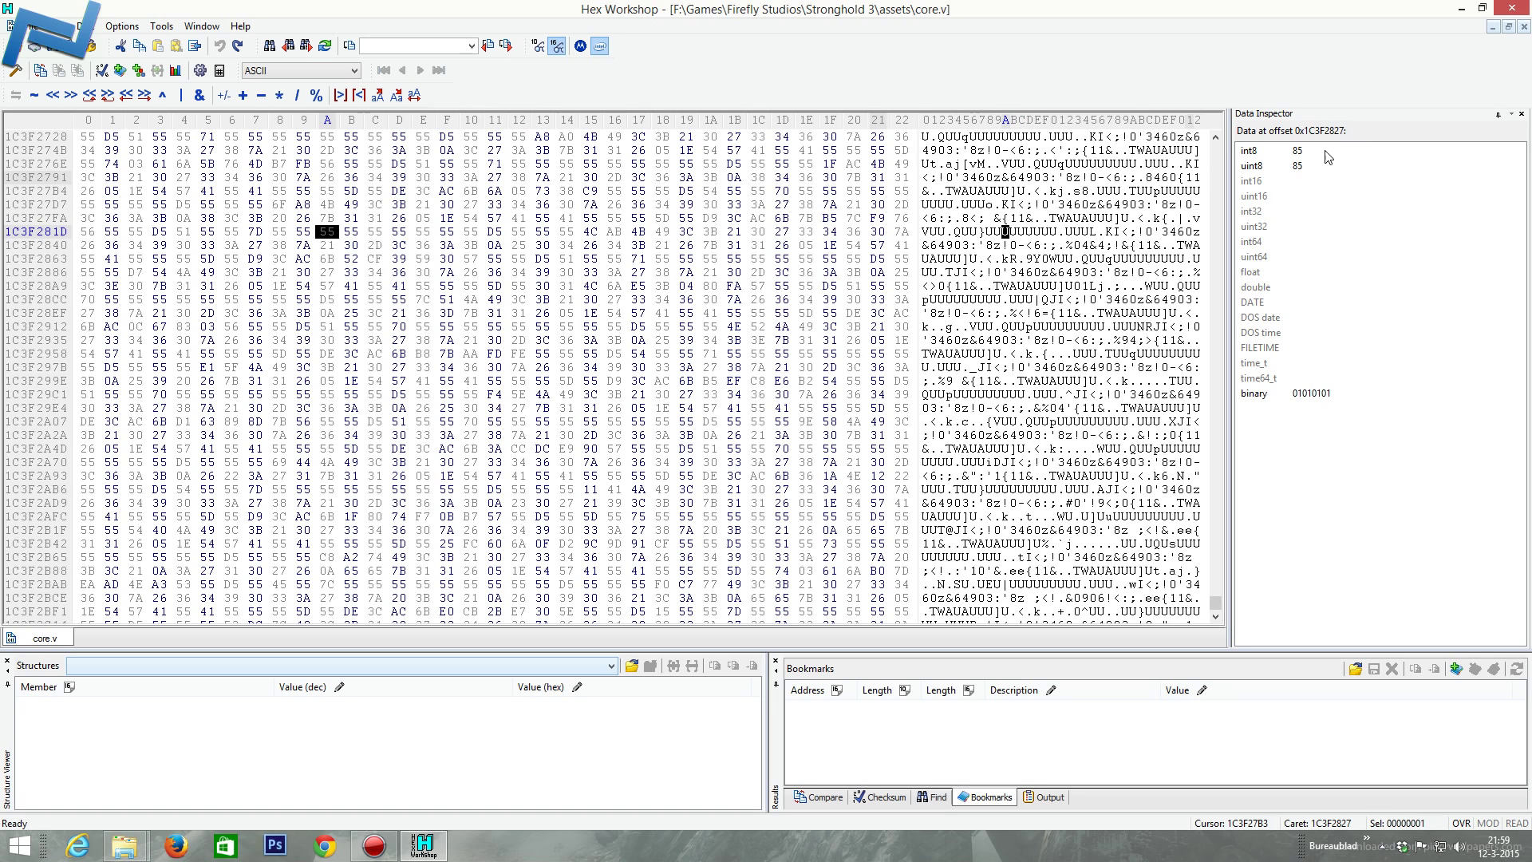
pyautogui.click(1018, 231)
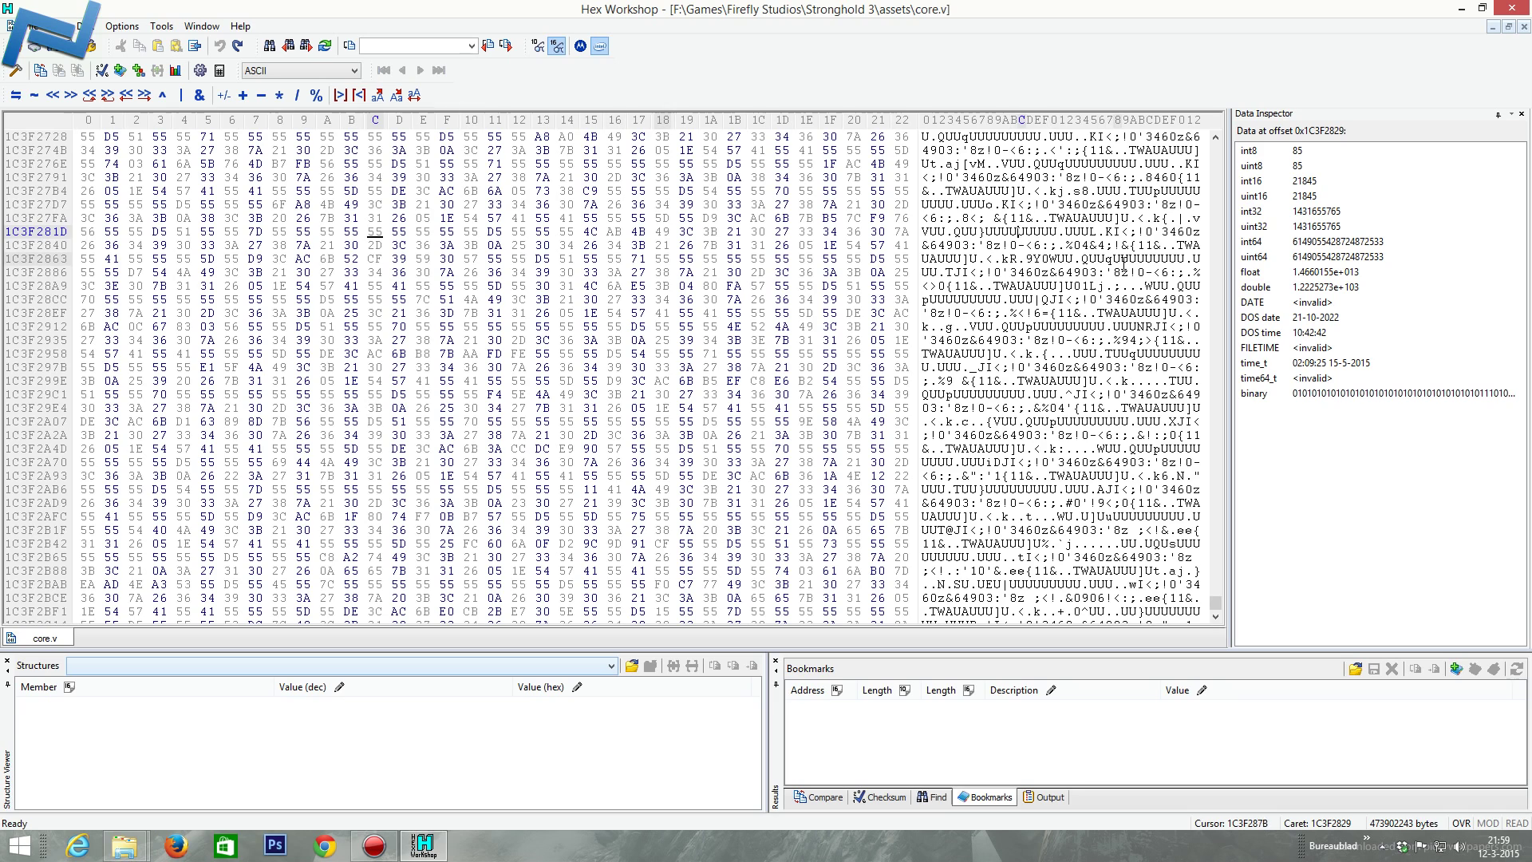
pyautogui.moveTo(983, 232); pyautogui.dragTo(1087, 231)
pyautogui.click(1045, 231)
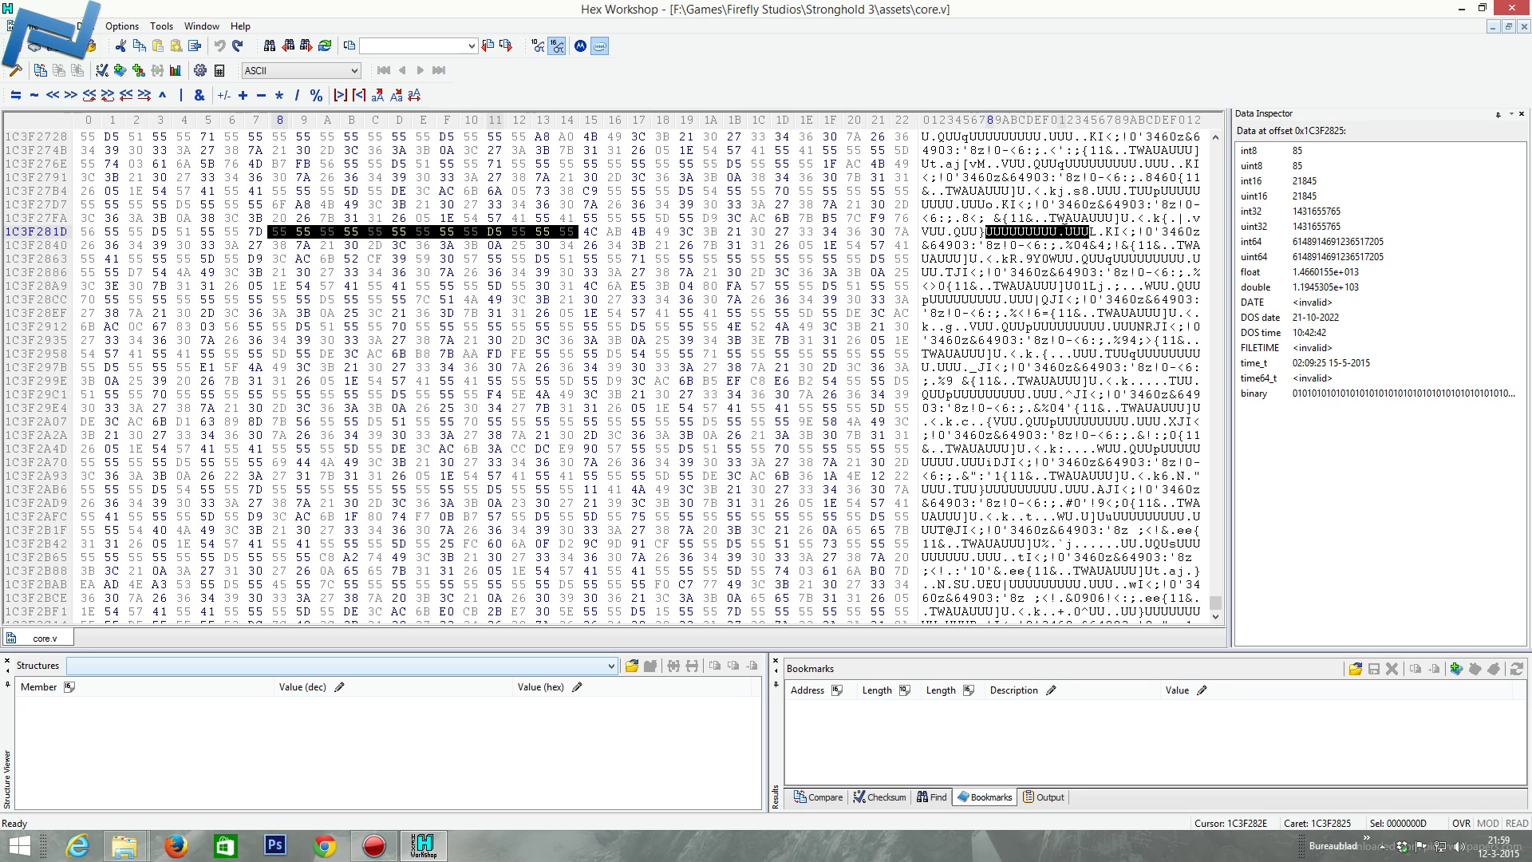
pyautogui.moveTo(993, 231); pyautogui.dragTo(1065, 232)
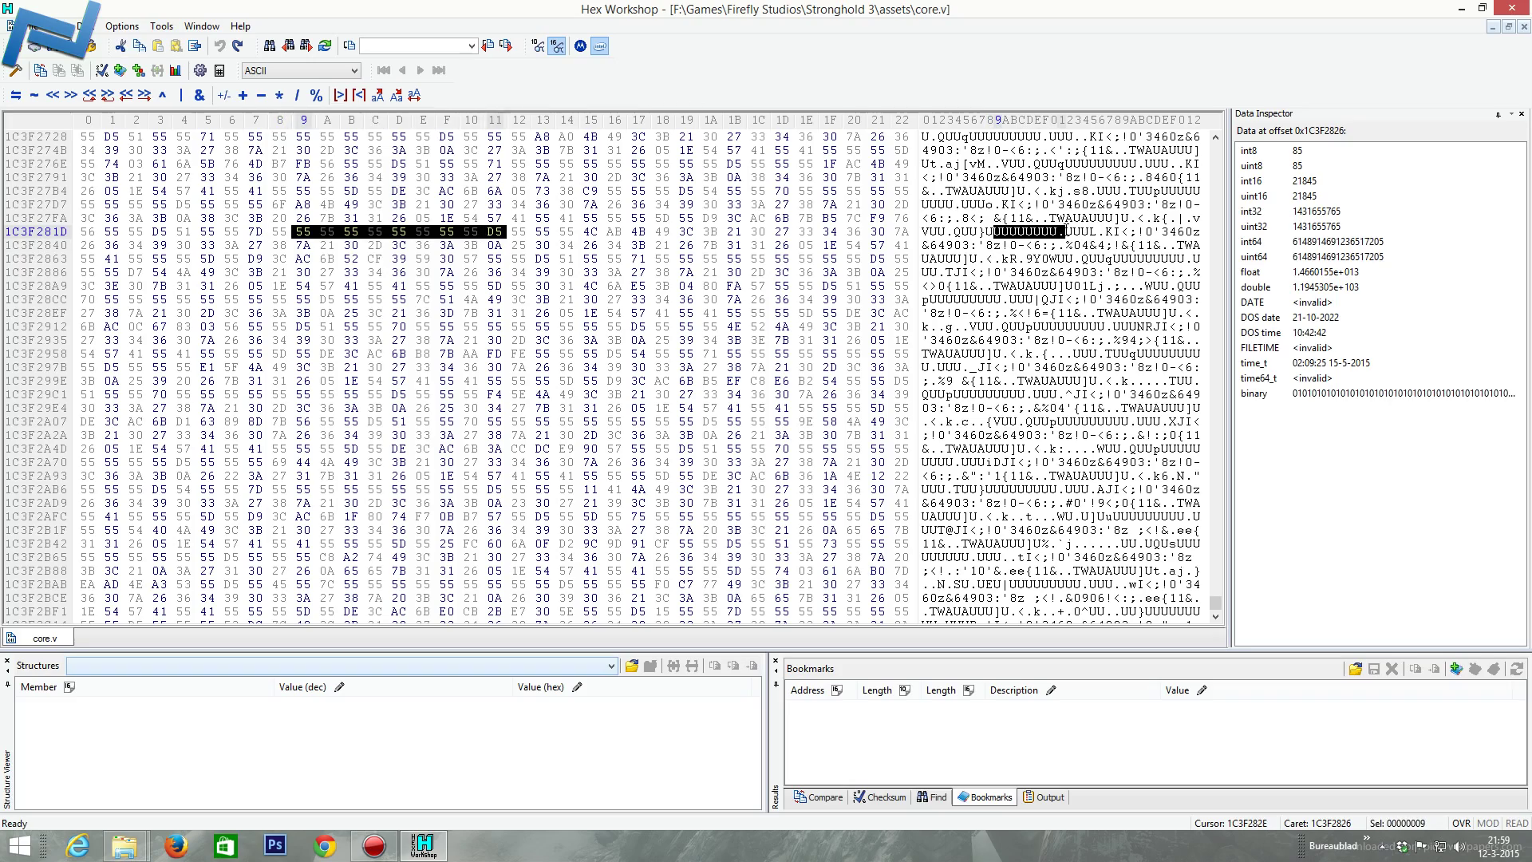
# Clear the selection and return to the start of core.v, where the first byte reads 05
pyautogui.moveTo(638, 462); pyautogui.dragTo(399, 475)
pyautogui.click(686, 516)
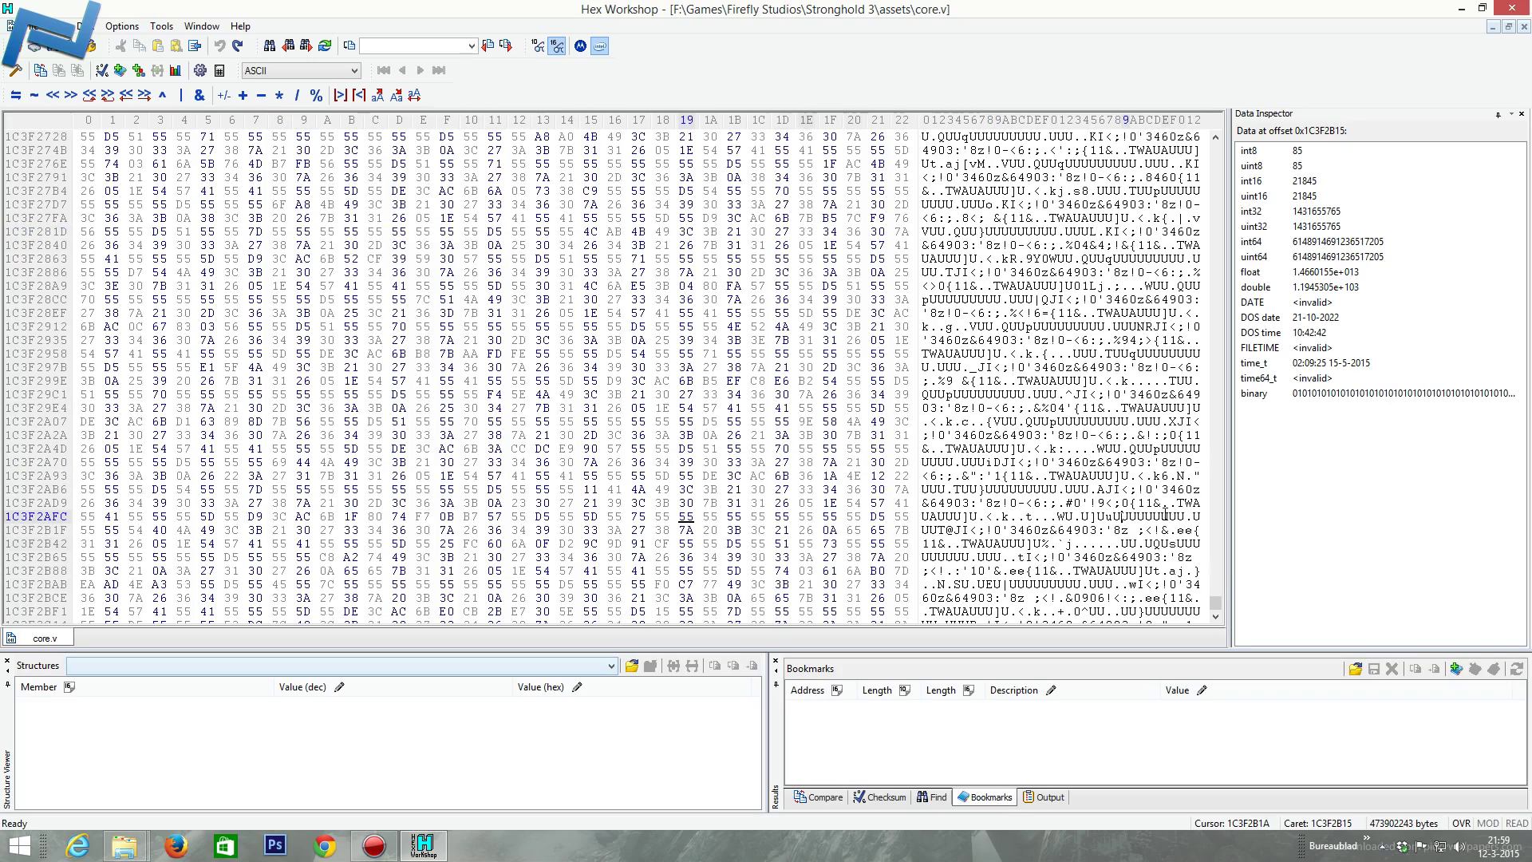
pyautogui.moveTo(1216, 600); pyautogui.dragTo(1216, 148)
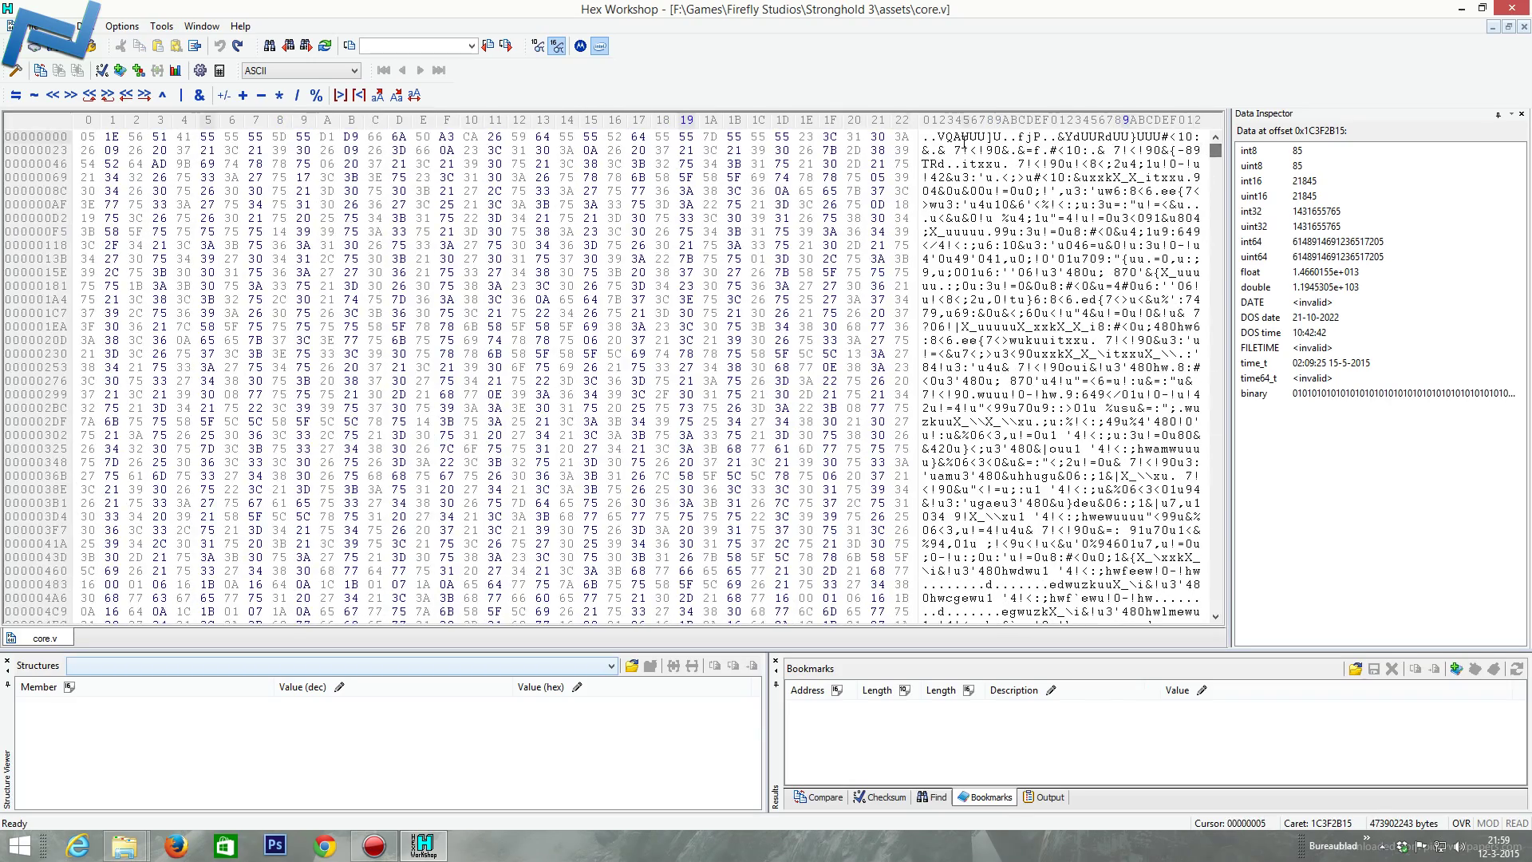
# Select core.v from offset 0 through 00004FB2, 20403 bytes, and start a new empty document
pyautogui.moveTo(927, 135); pyautogui.dragTo(1197, 448)
pyautogui.scroll(-13, 1161, 563)
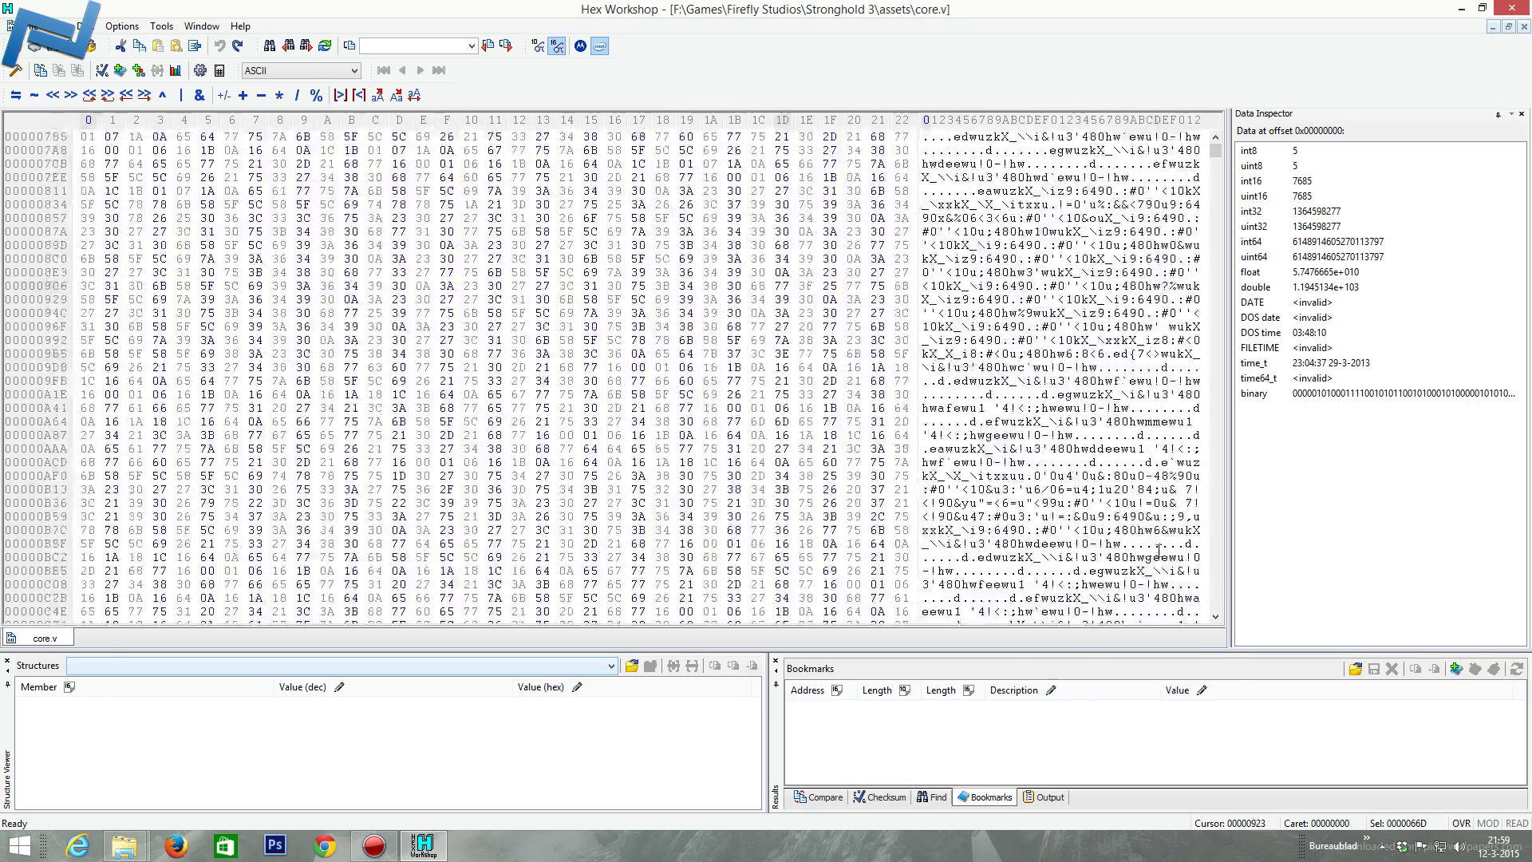
pyautogui.scroll(-6, 1154, 558)
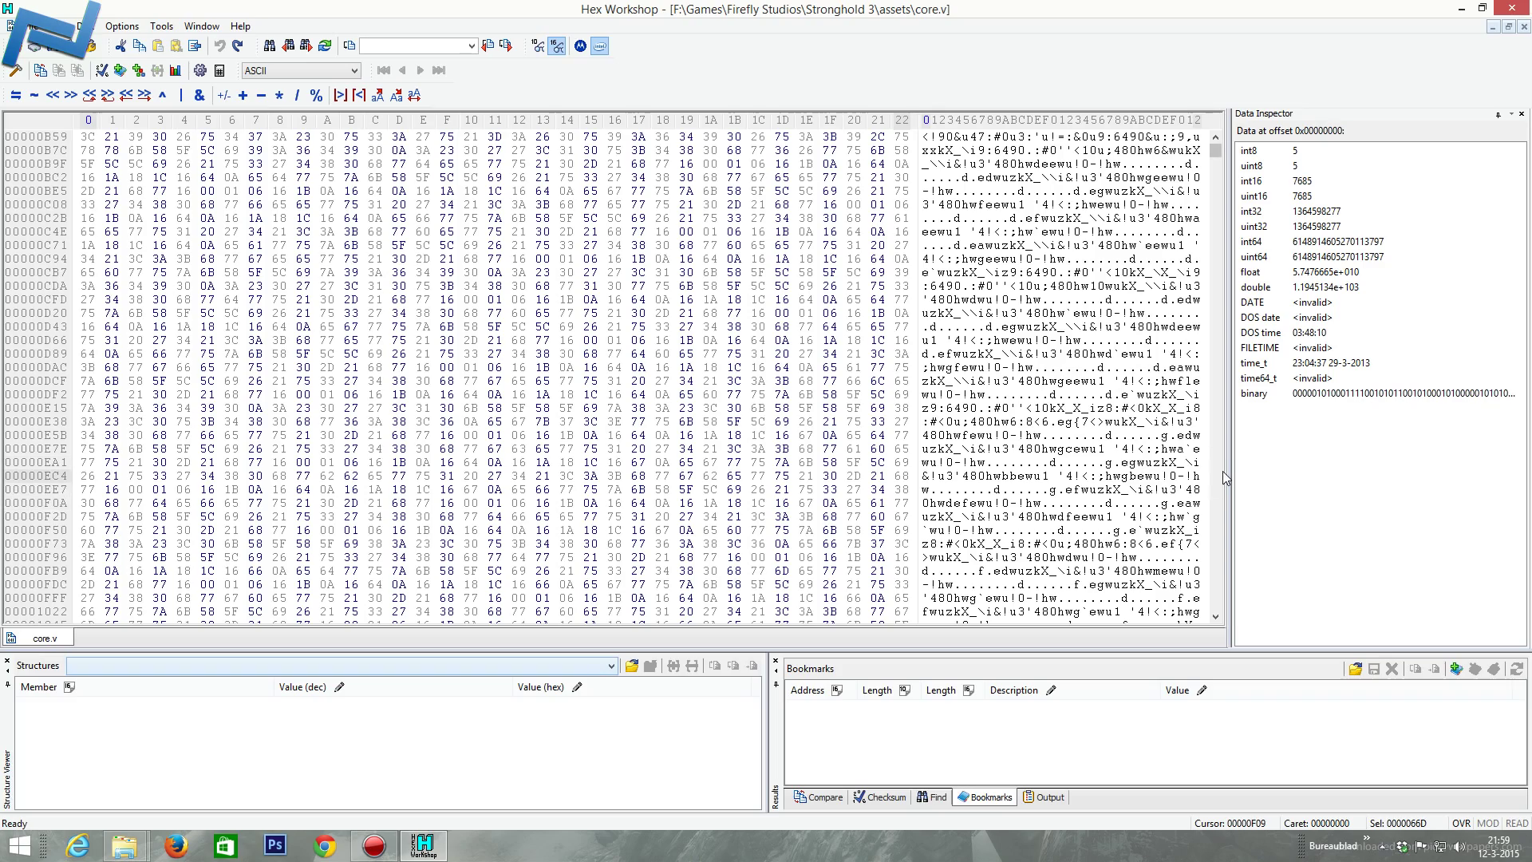
pyautogui.scroll(-20, 1219, 480)
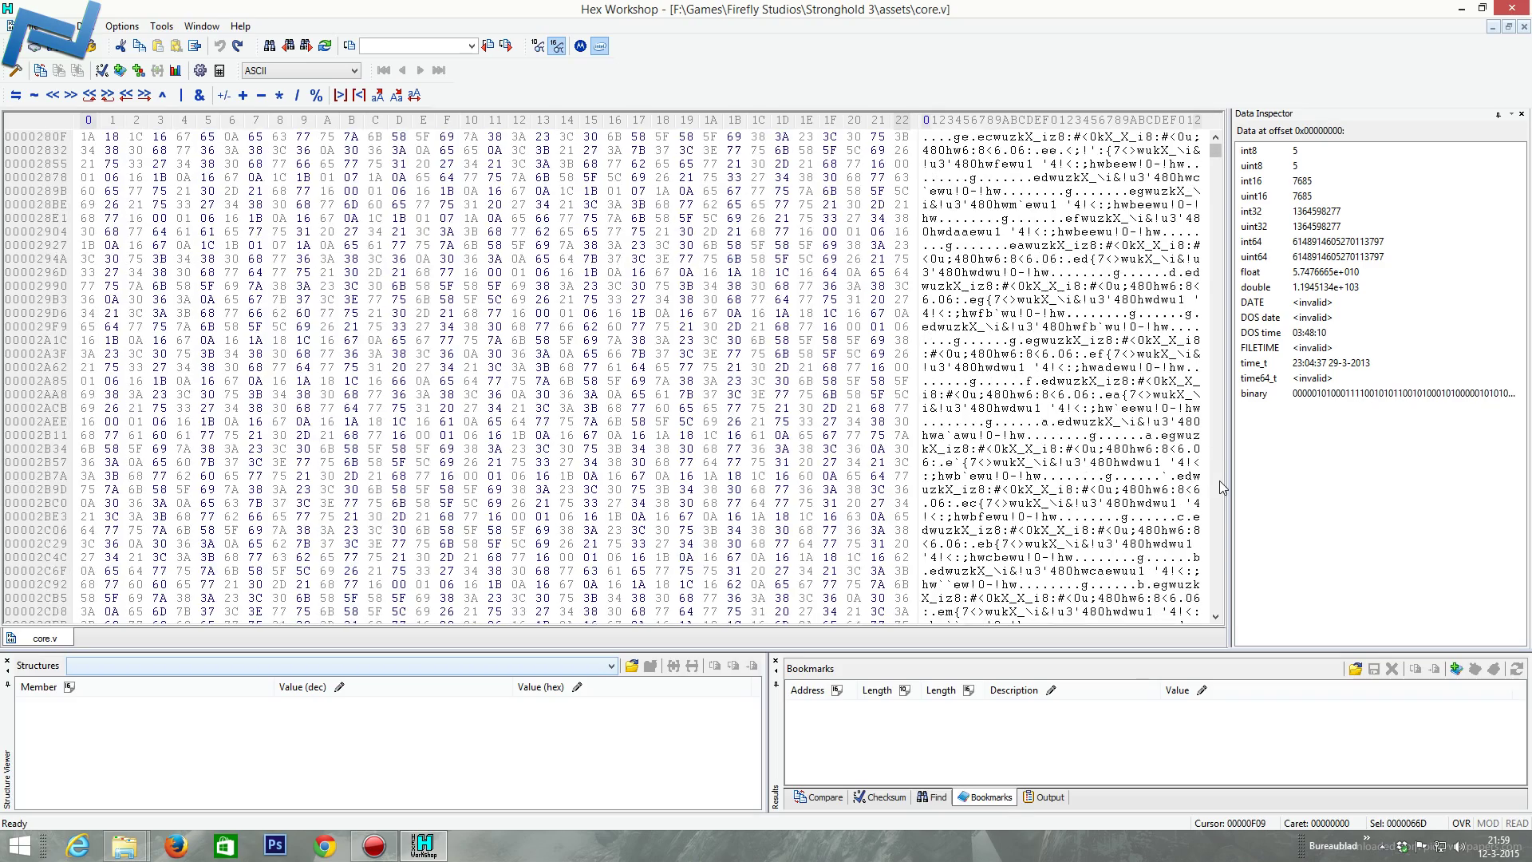
pyautogui.keyDown('shift'); pyautogui.click(1185, 260); pyautogui.keyUp('shift')
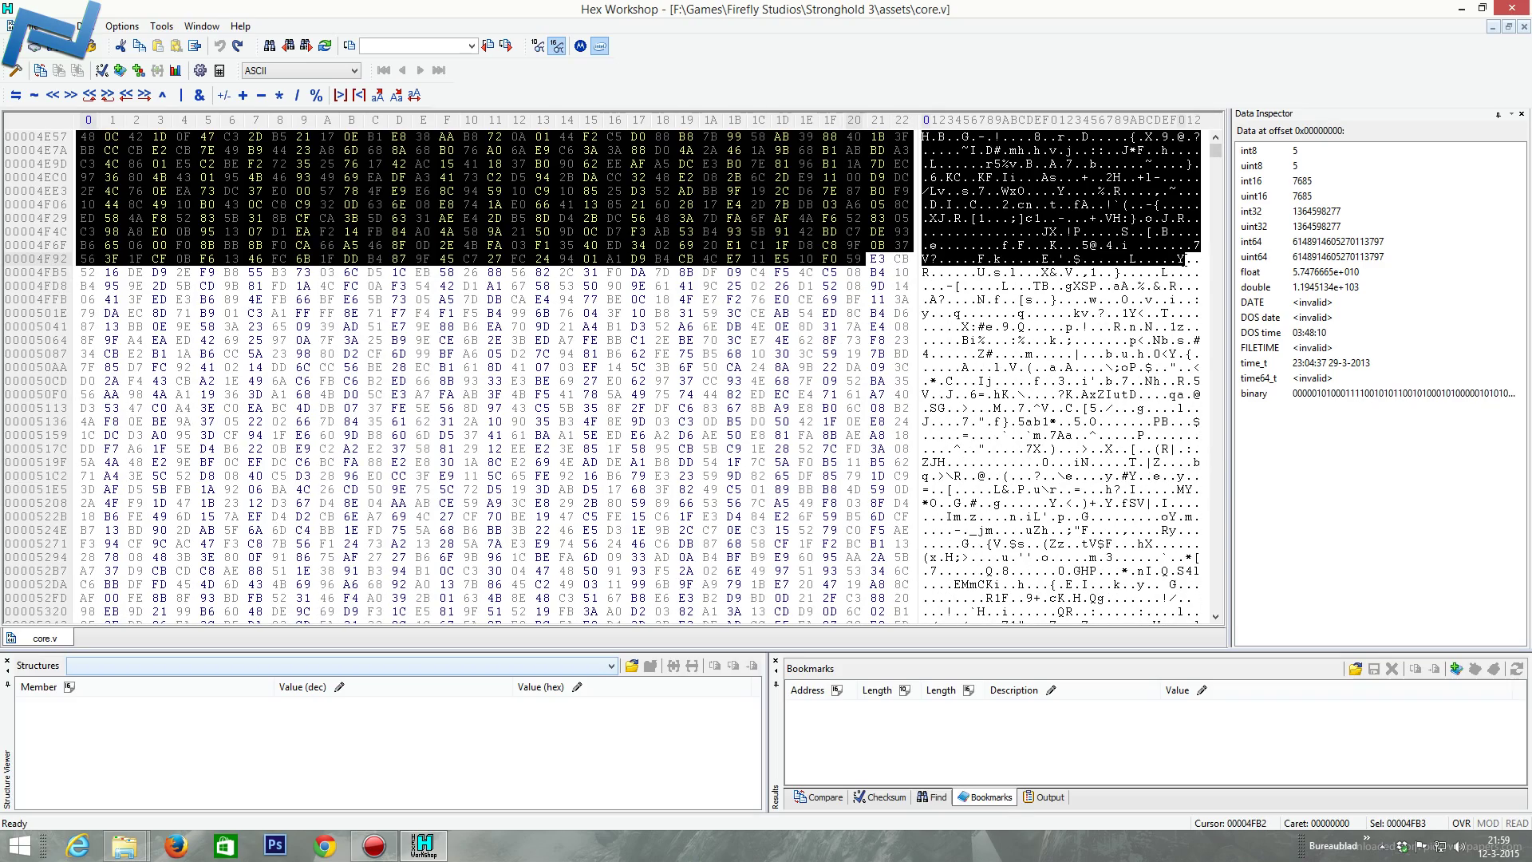
pyautogui.click(28, 17)
# Paste the 20403 copied bytes into the new Untitled1 document
pyautogui.click(48, 45)
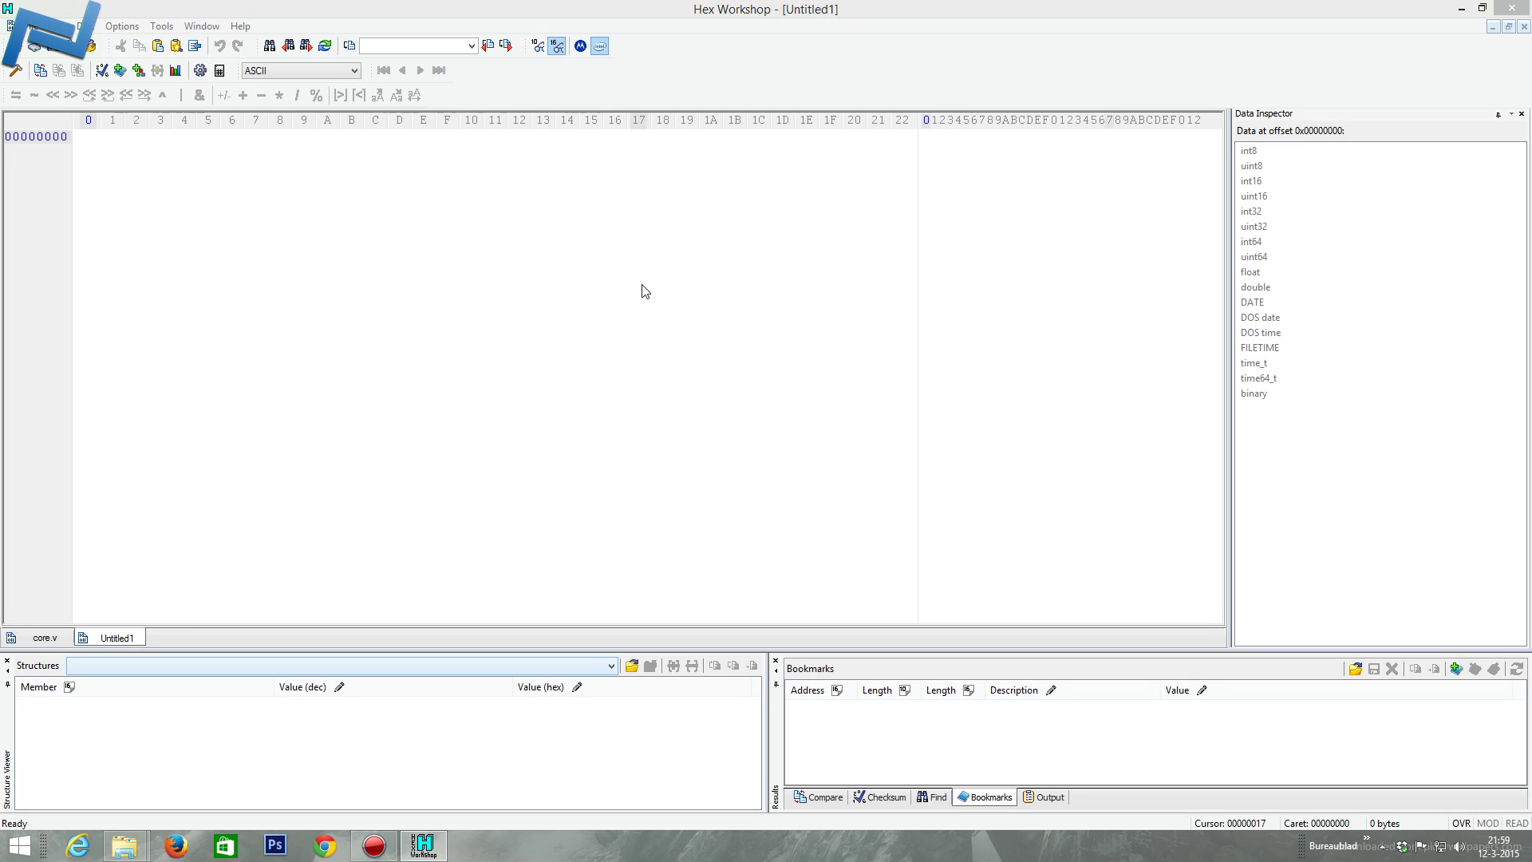
pyautogui.hotkey('ctrl', 'v')
pyautogui.click(878, 403)
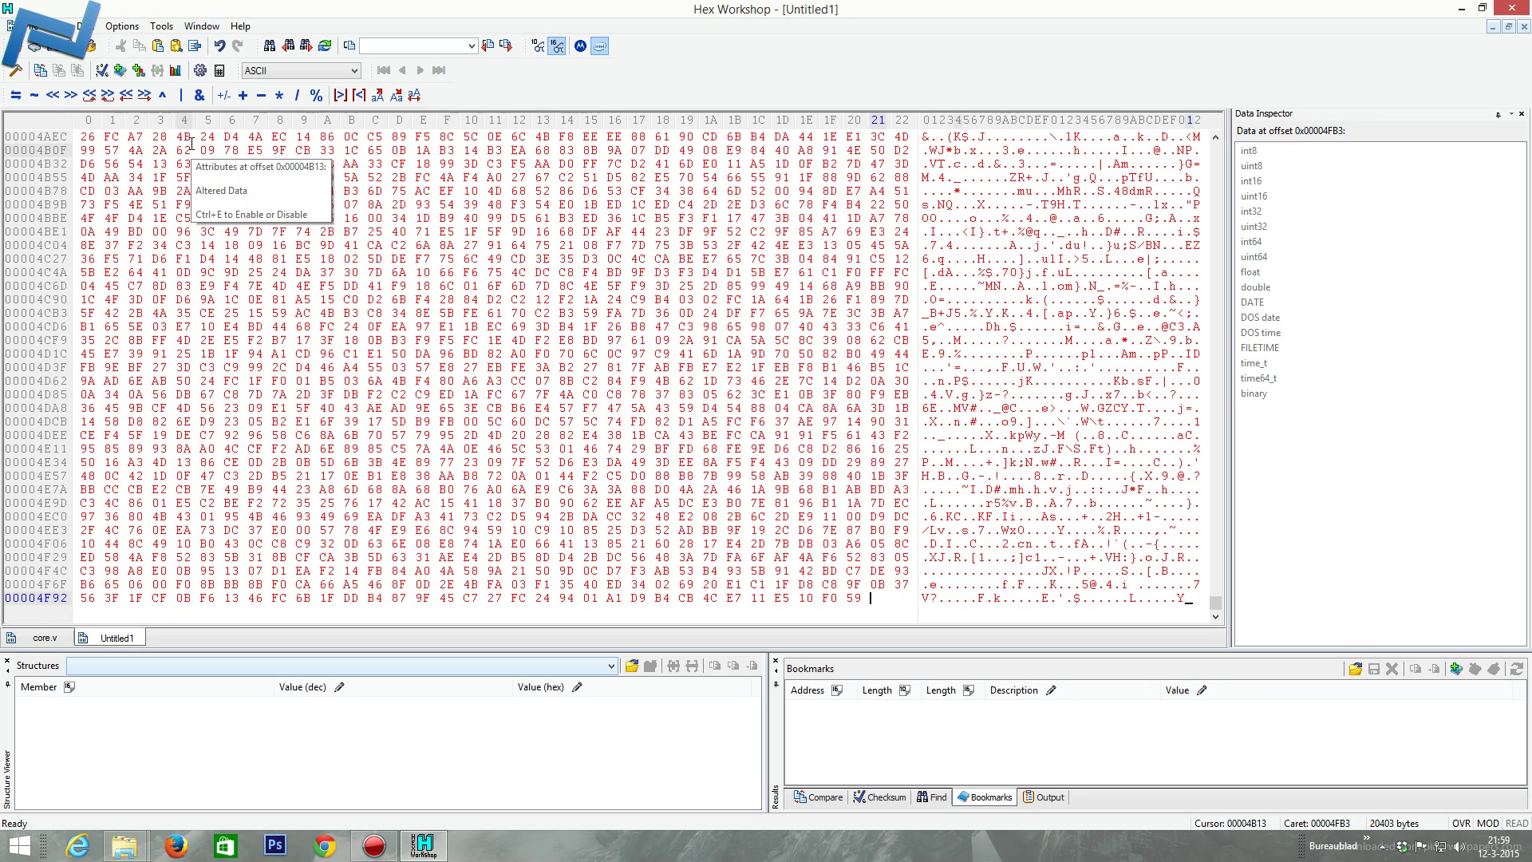
# XOR the entire Untitled1 file with hex 55 as 8 Bit Unsigned Byte
pyautogui.click(163, 95)
pyautogui.click(762, 403)
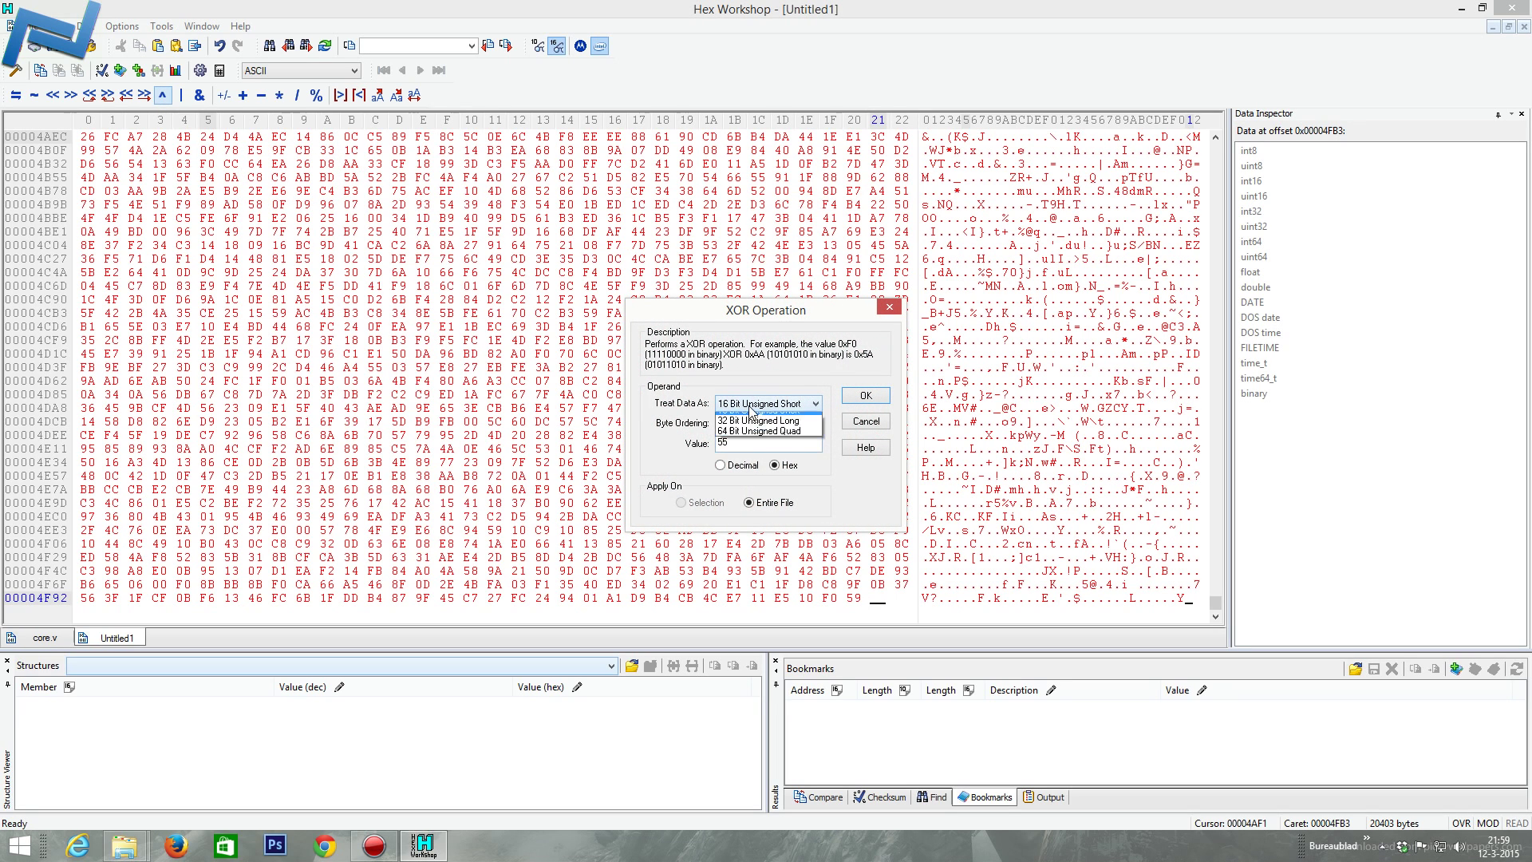
pyautogui.click(762, 414)
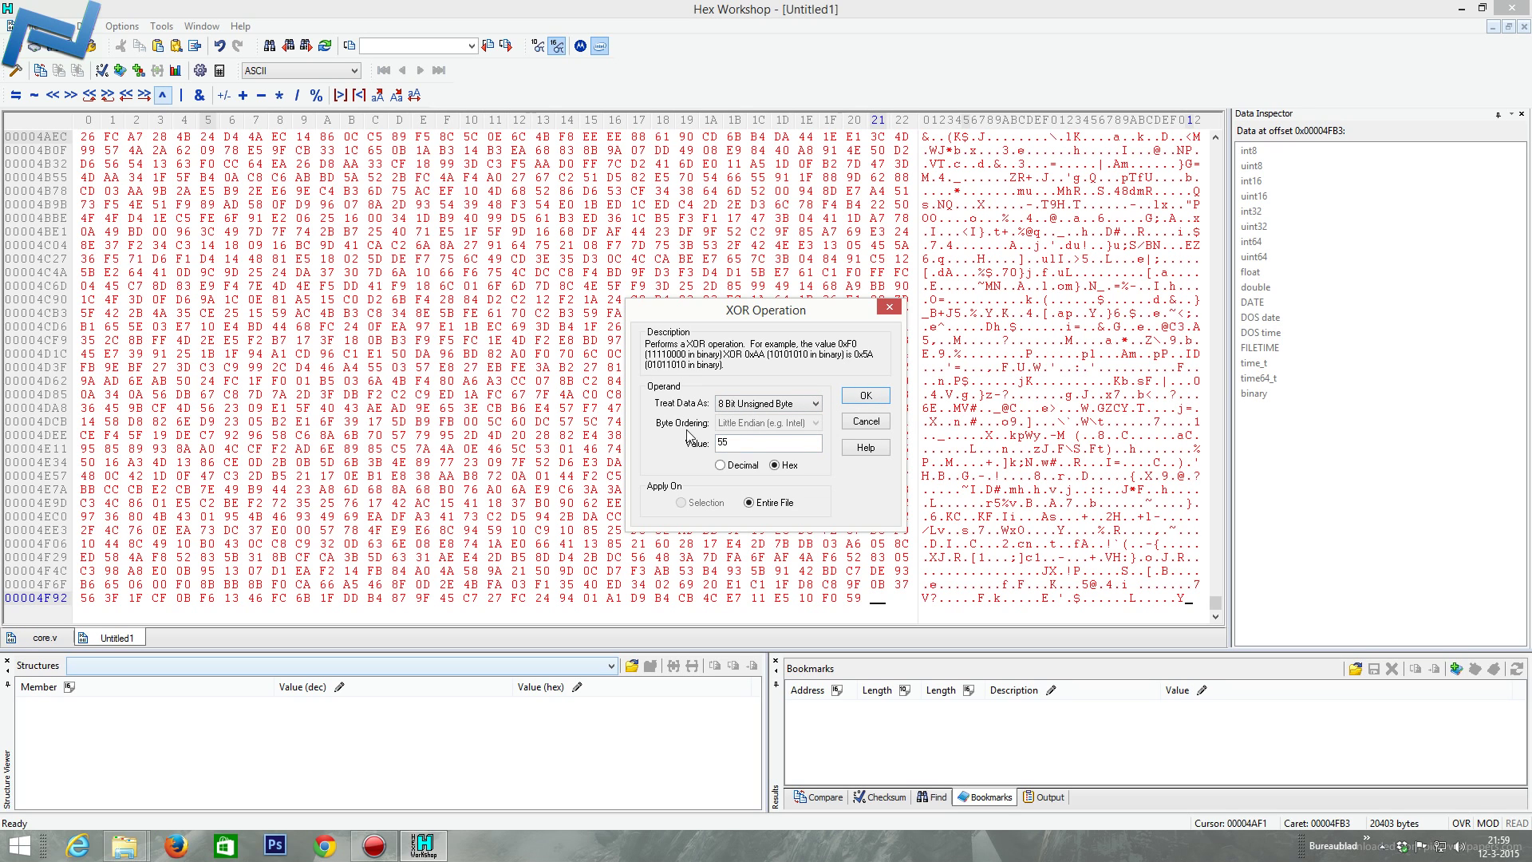
pyautogui.click(871, 402)
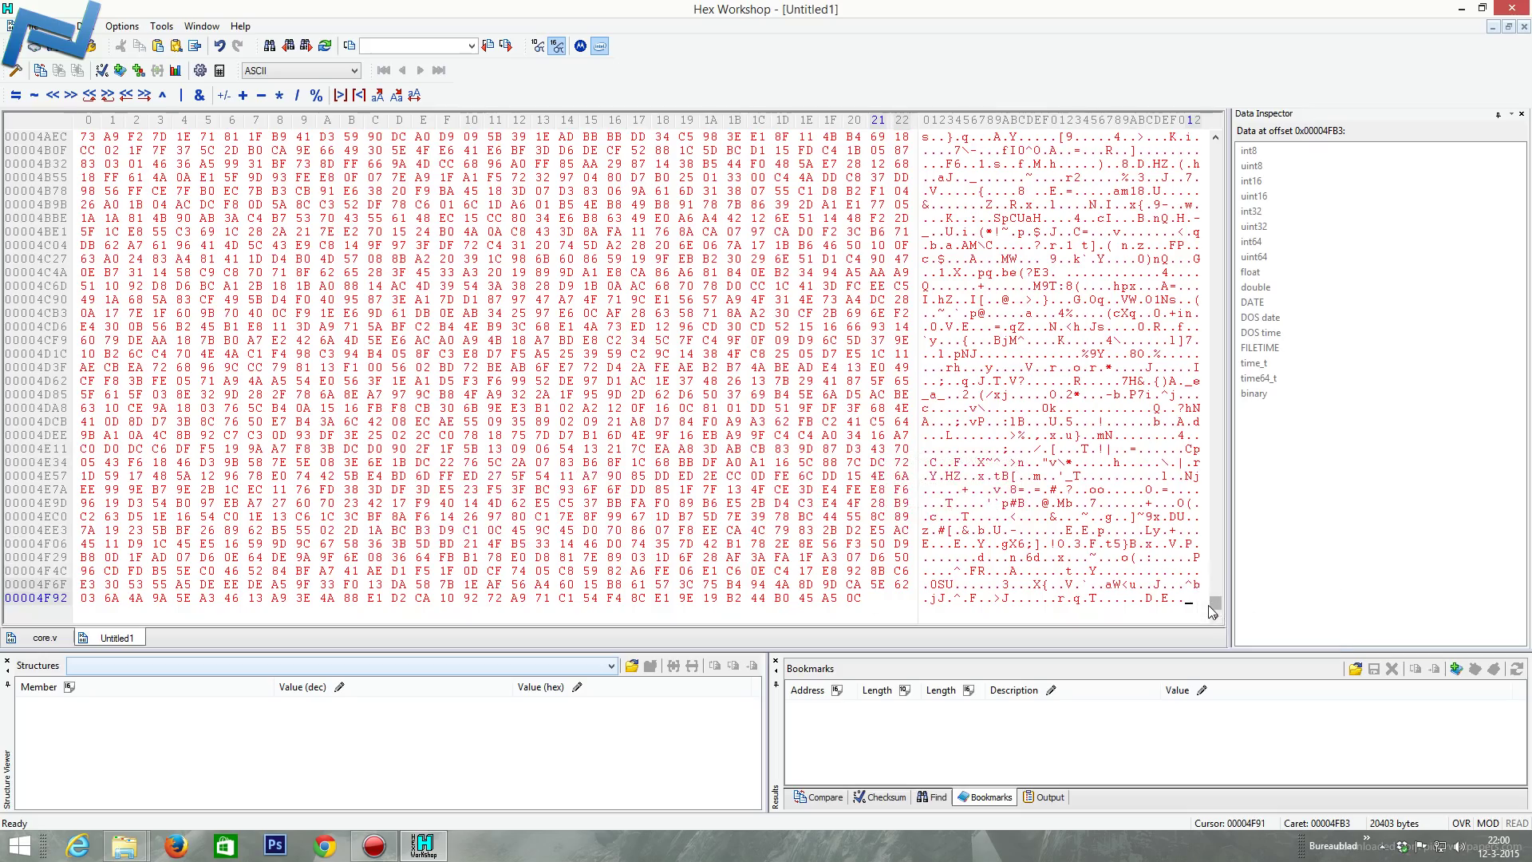
# Scroll through decoded Untitled1 from the PK header into the sh3_video_subtitles.xml text
pyautogui.moveTo(1214, 611); pyautogui.dragTo(1214, 142)
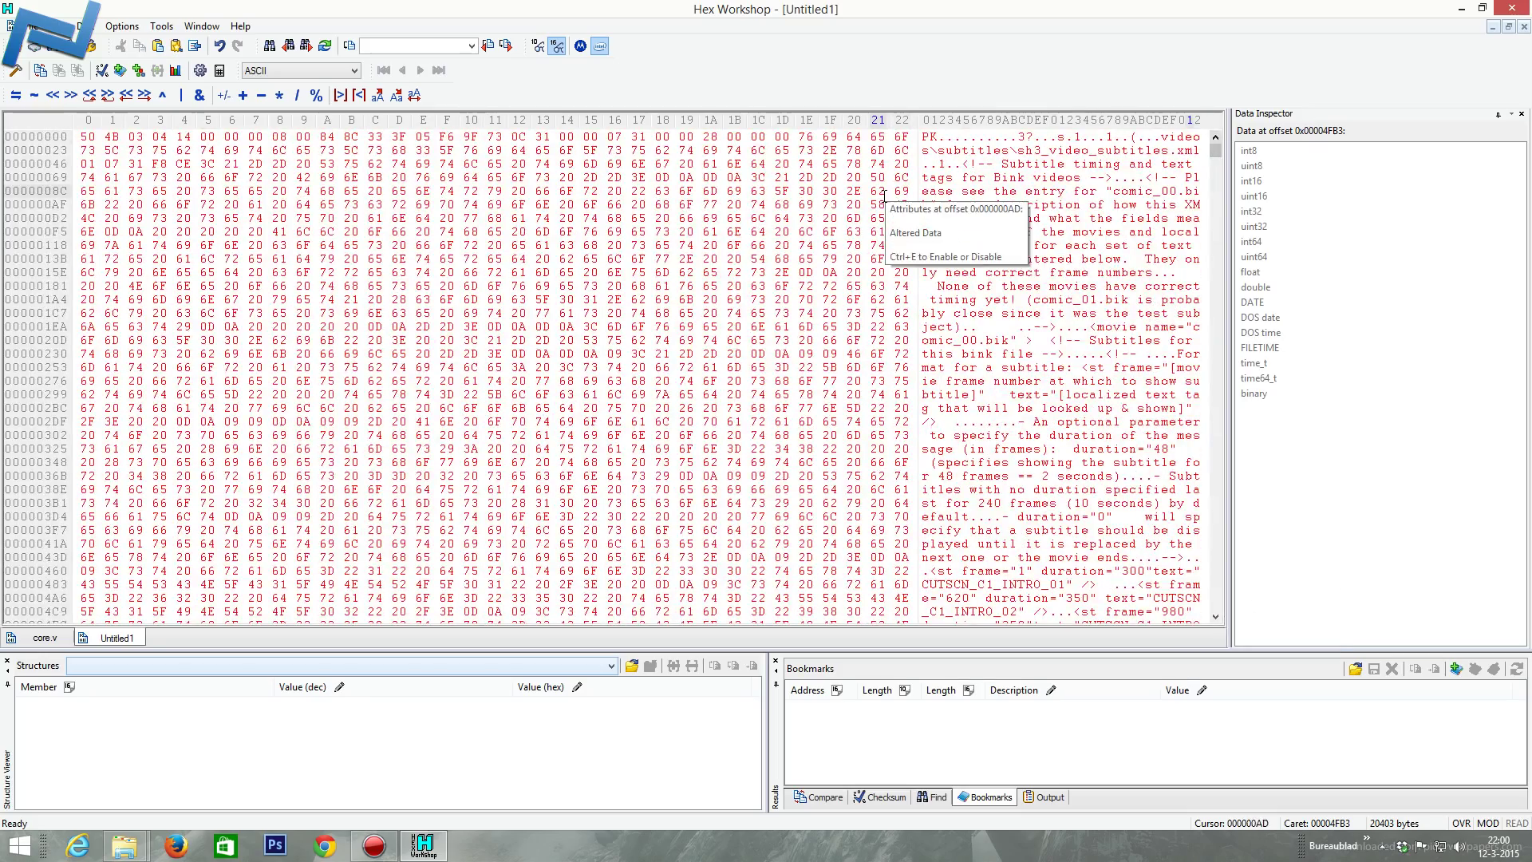
pyautogui.click(1030, 272)
pyautogui.scroll(-6, 1037, 397)
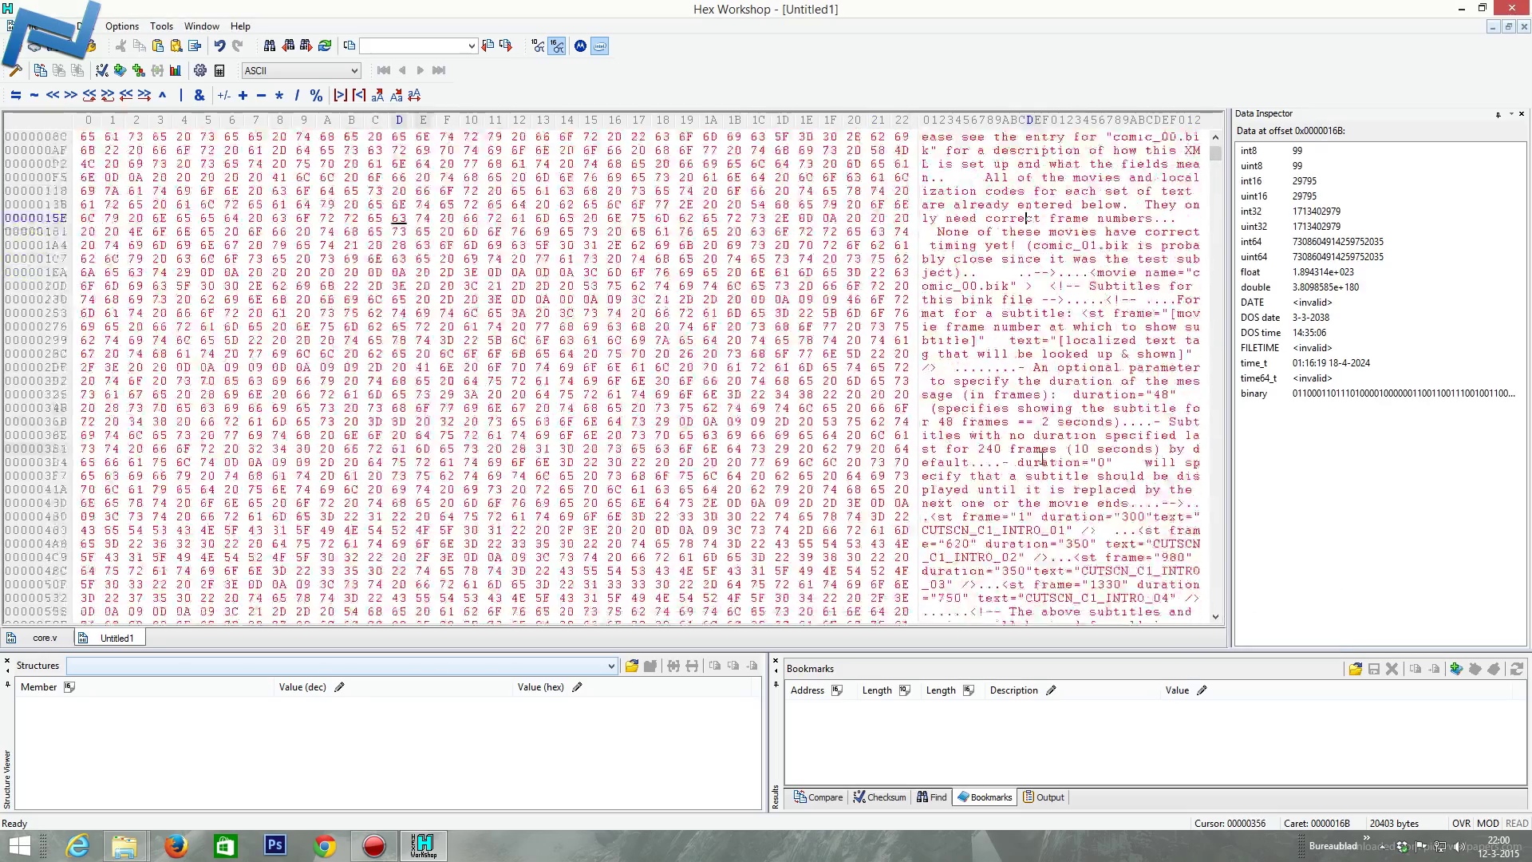
pyautogui.scroll(-9, 1039, 459)
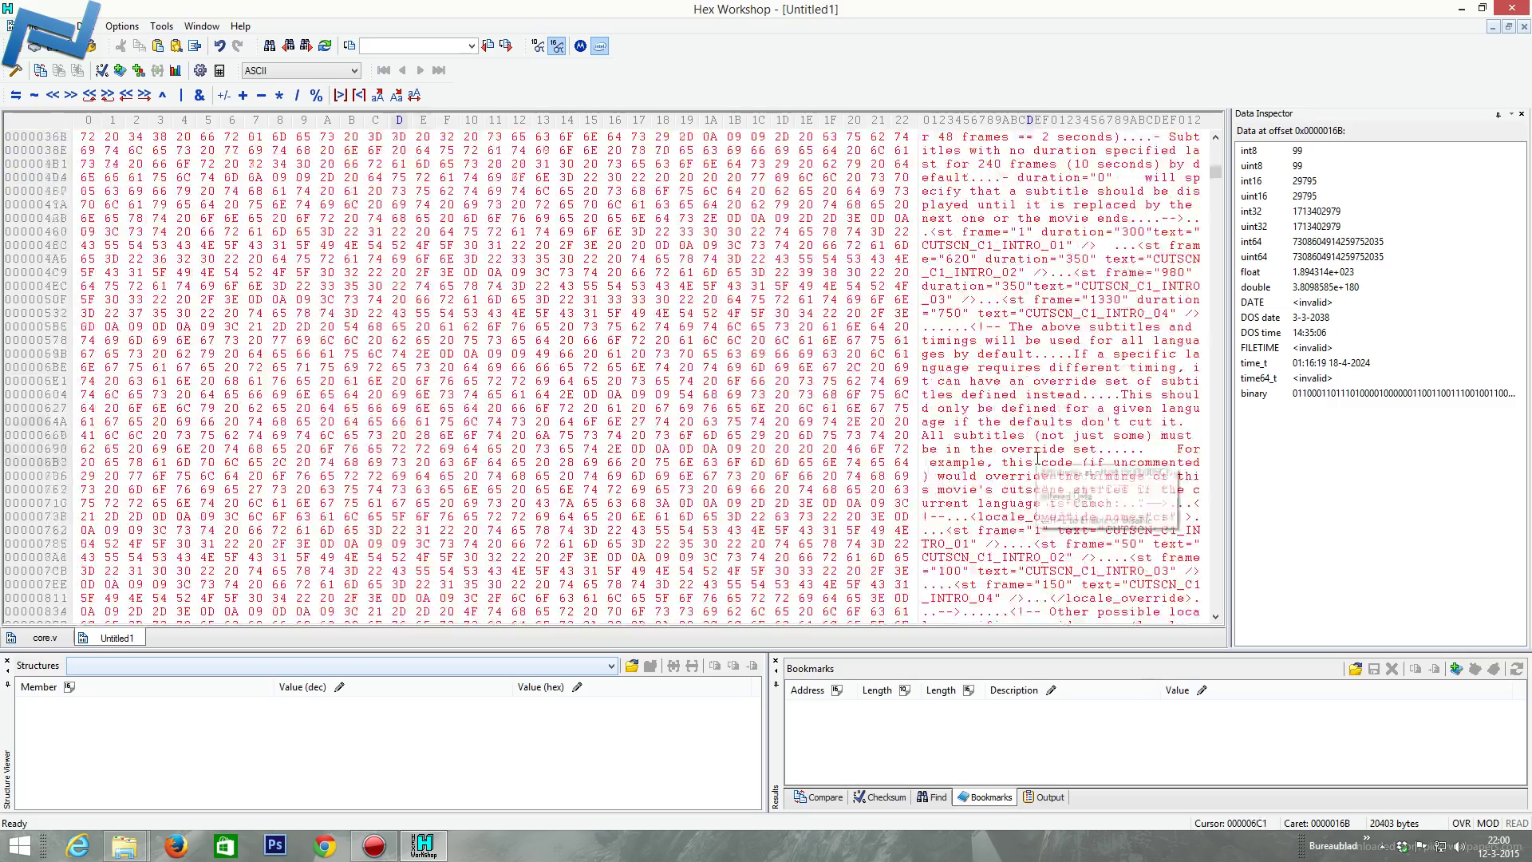
pyautogui.scroll(-4, 1007, 438)
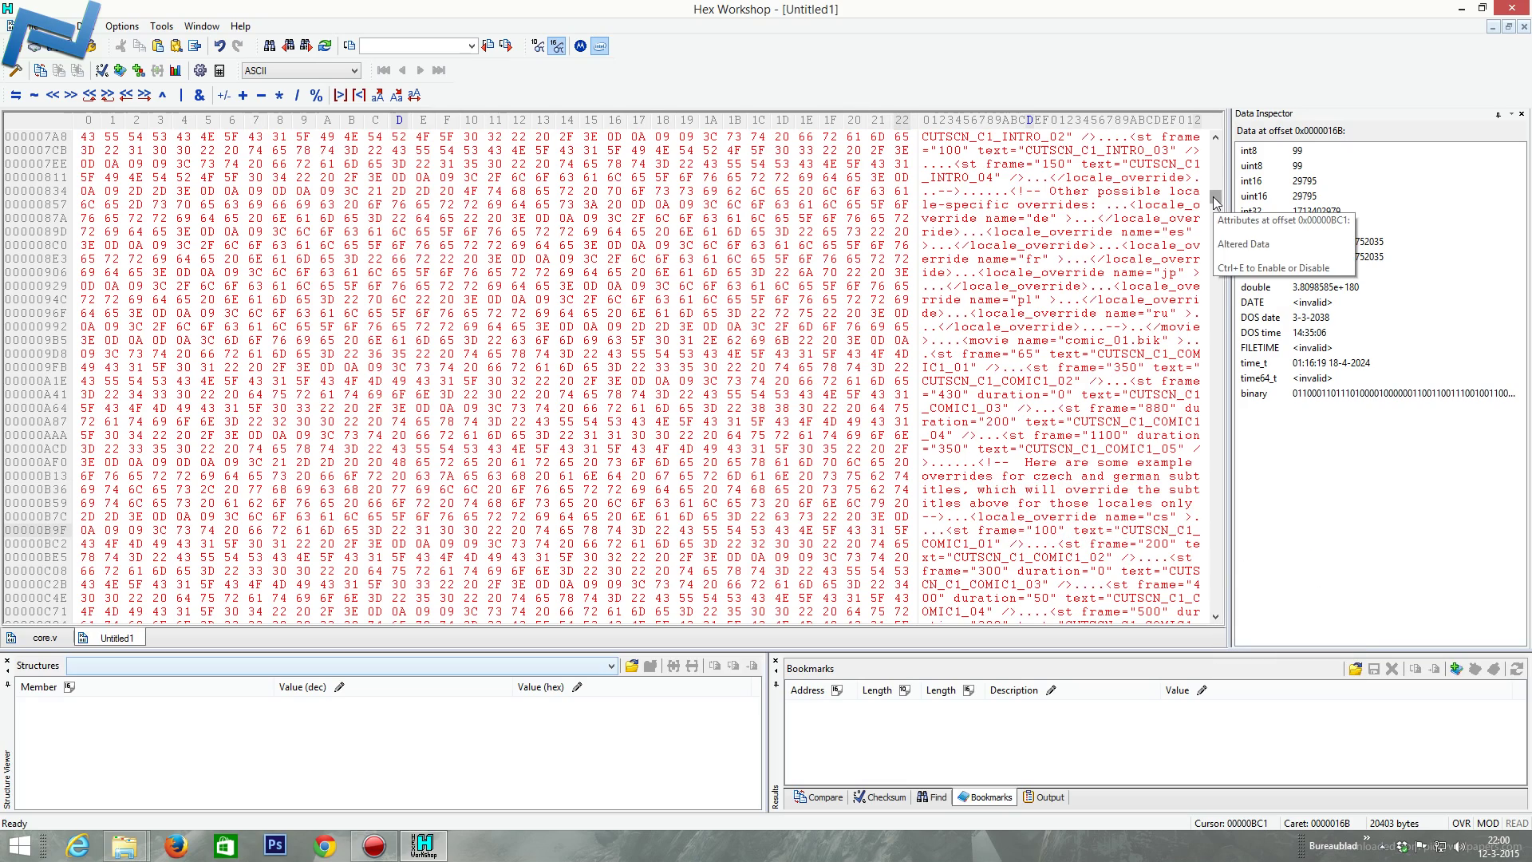
pyautogui.moveTo(1215, 203); pyautogui.dragTo(1216, 134)
# Select the PK signature at the file start and page down through the decoded data
pyautogui.moveTo(939, 134); pyautogui.dragTo(924, 135)
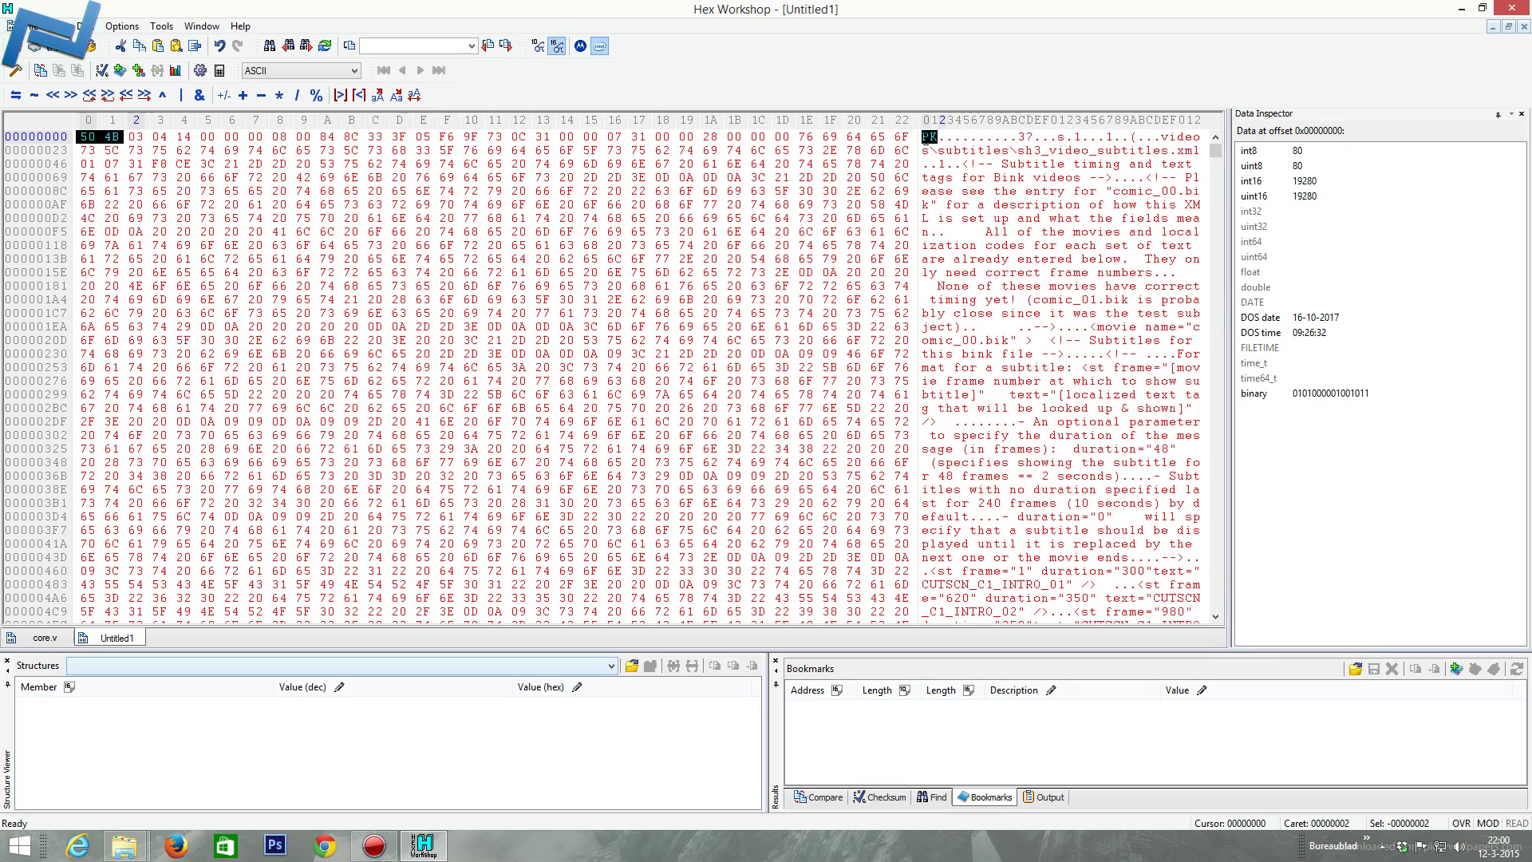
pyautogui.click(1038, 205)
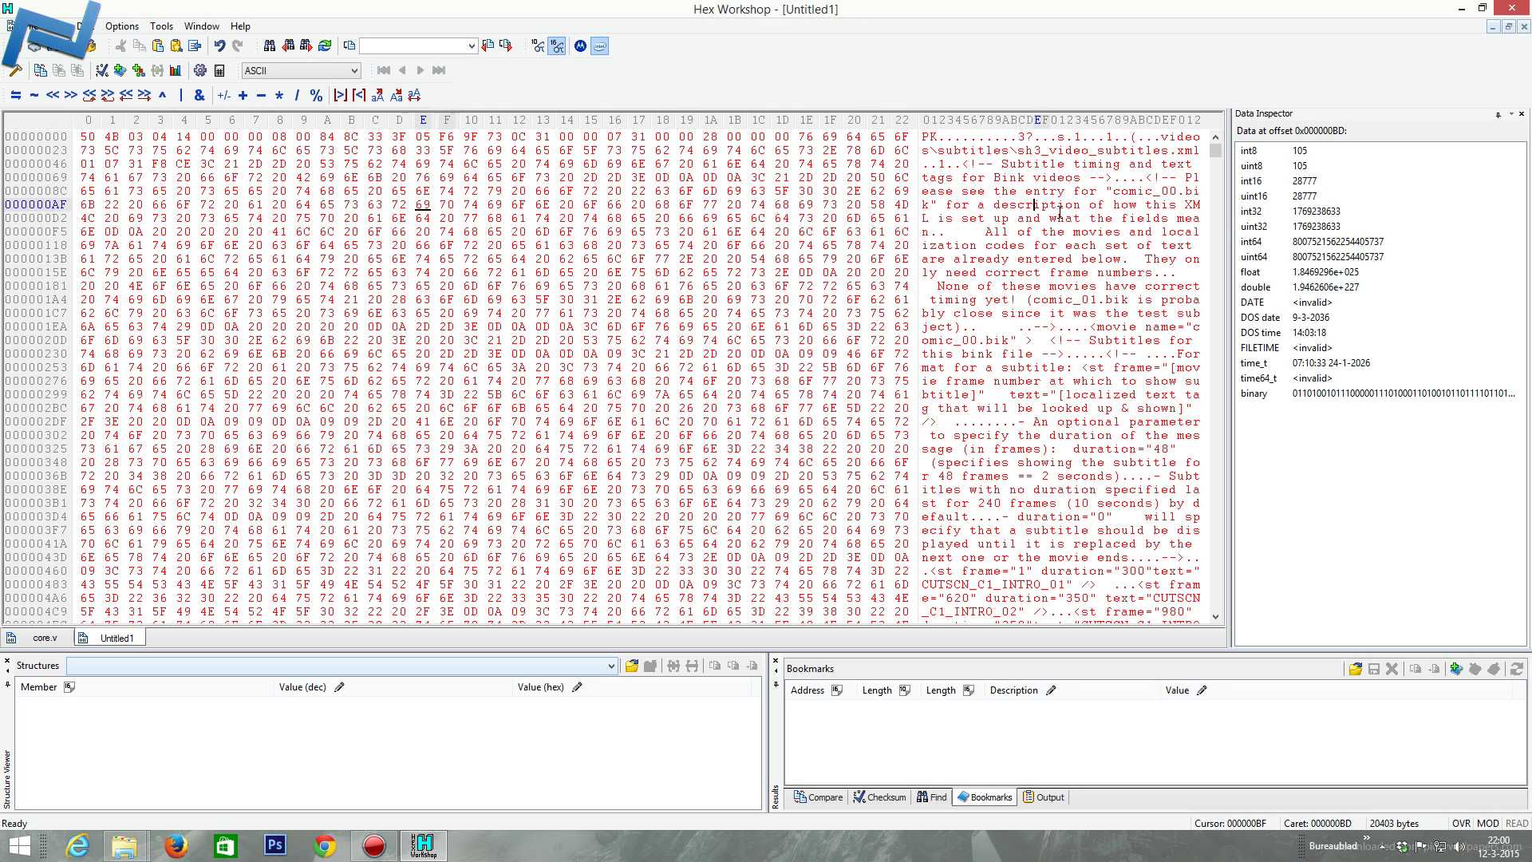
pyautogui.click(1216, 354)
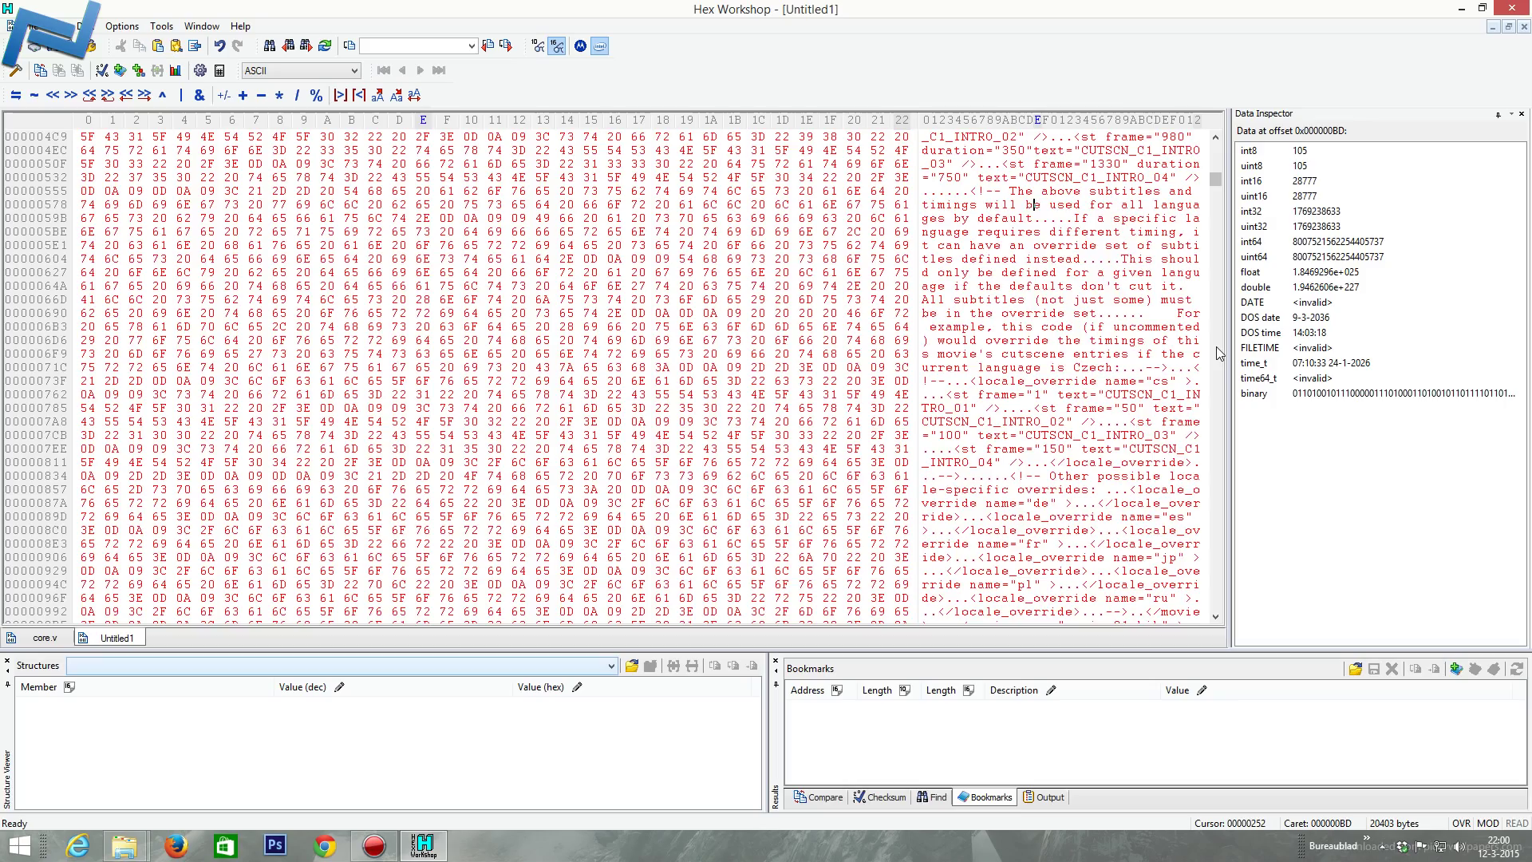
pyautogui.click(1219, 354)
pyautogui.click(1219, 354)
pyautogui.click(1218, 353)
pyautogui.click(1218, 354)
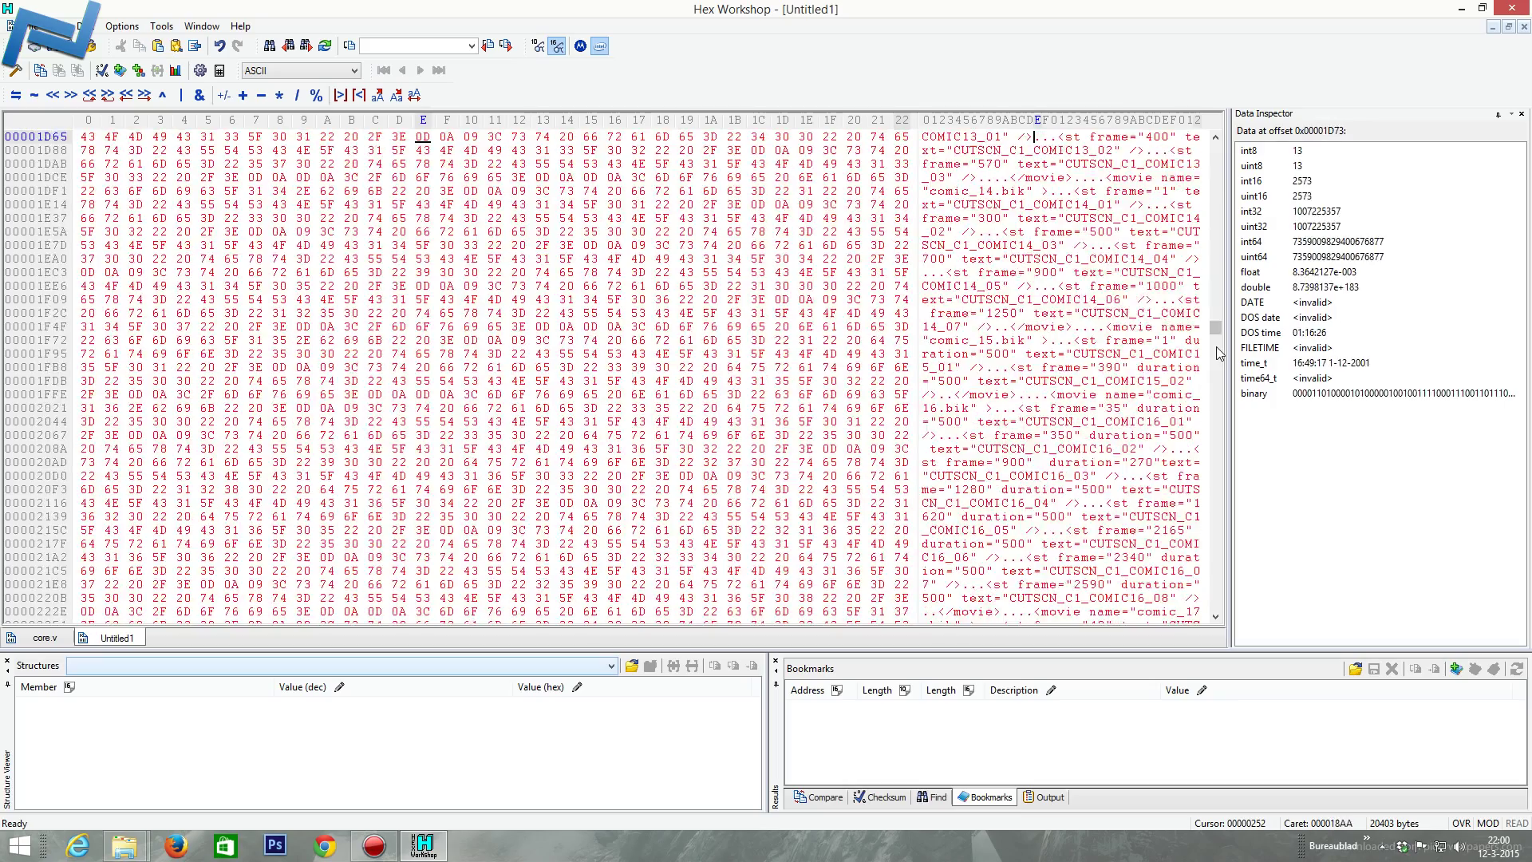
pyautogui.press('pagedown')
pyautogui.press('pagedown')
pyautogui.press('pagedown')
pyautogui.press('pagedown')
pyautogui.press('pagedown')
pyautogui.press('pagedown')
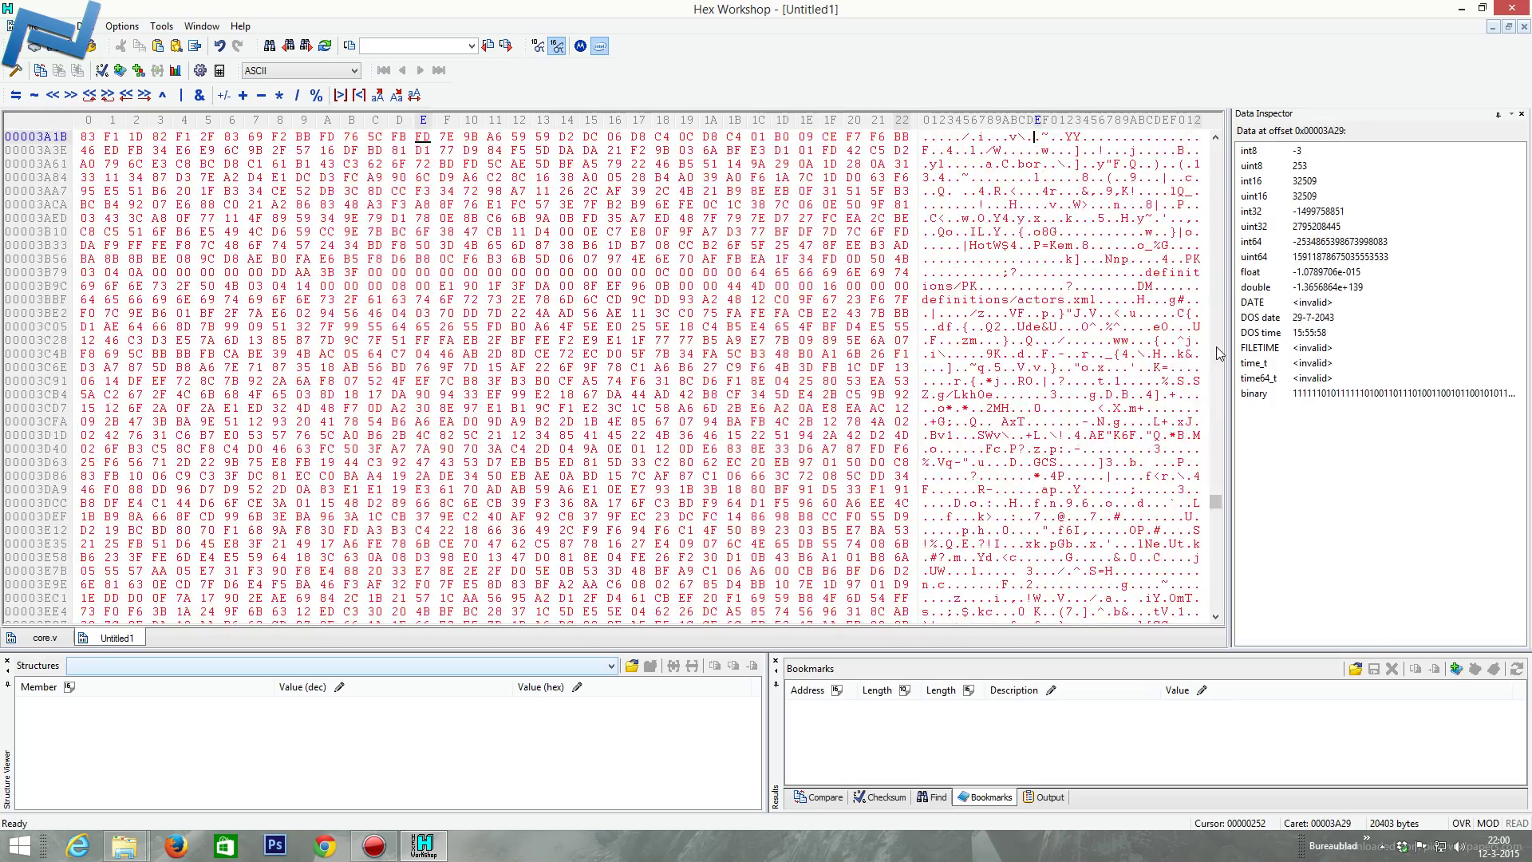
pyautogui.press('pageup')
pyautogui.press('pageup')
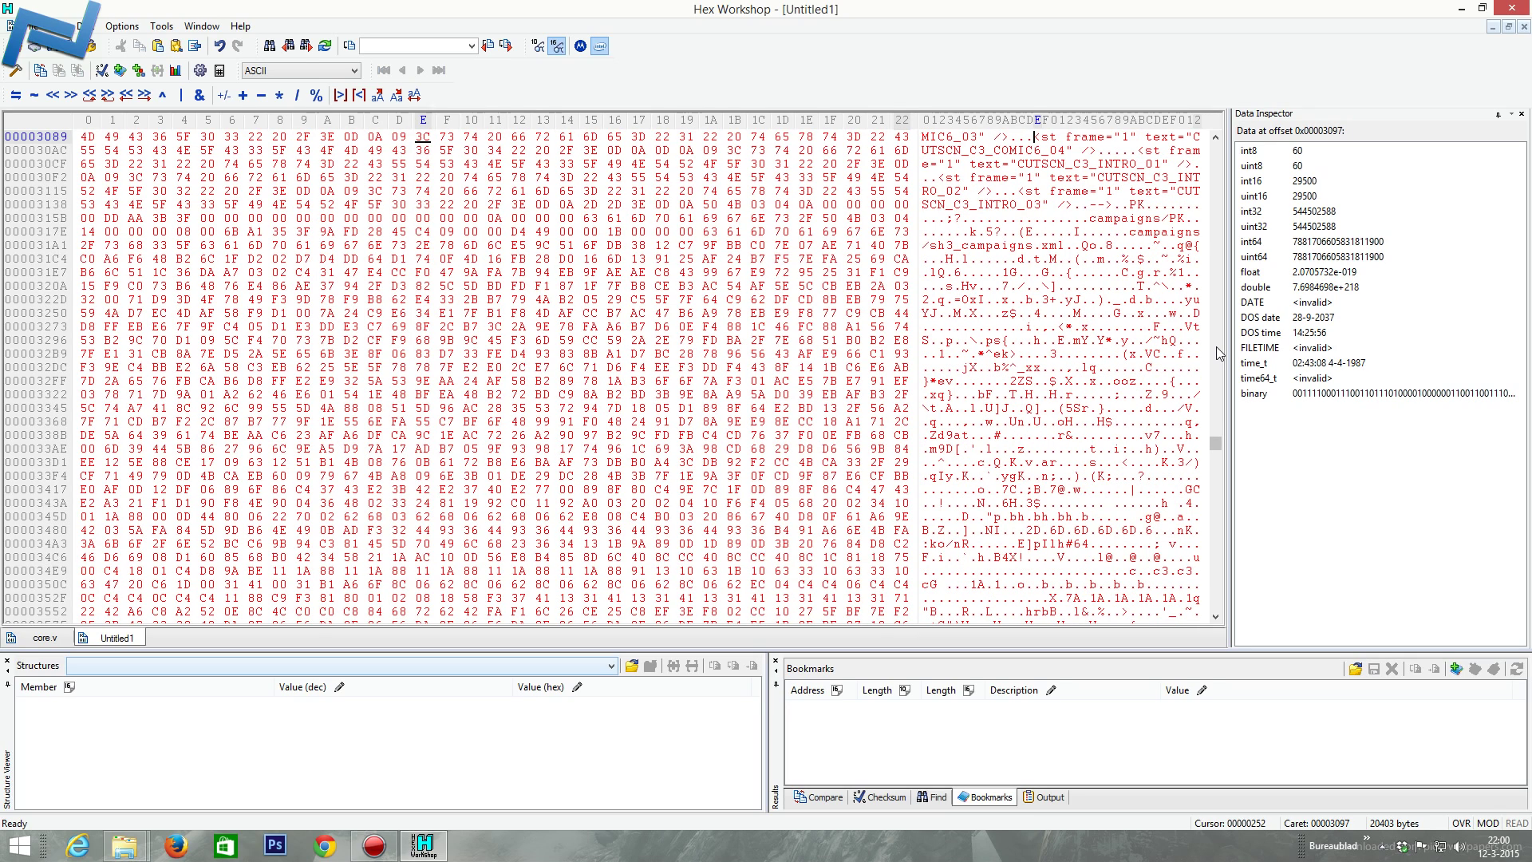
# Select the second PK signature at offset 0x3152, right after the campaigns XML name
pyautogui.click(1129, 204)
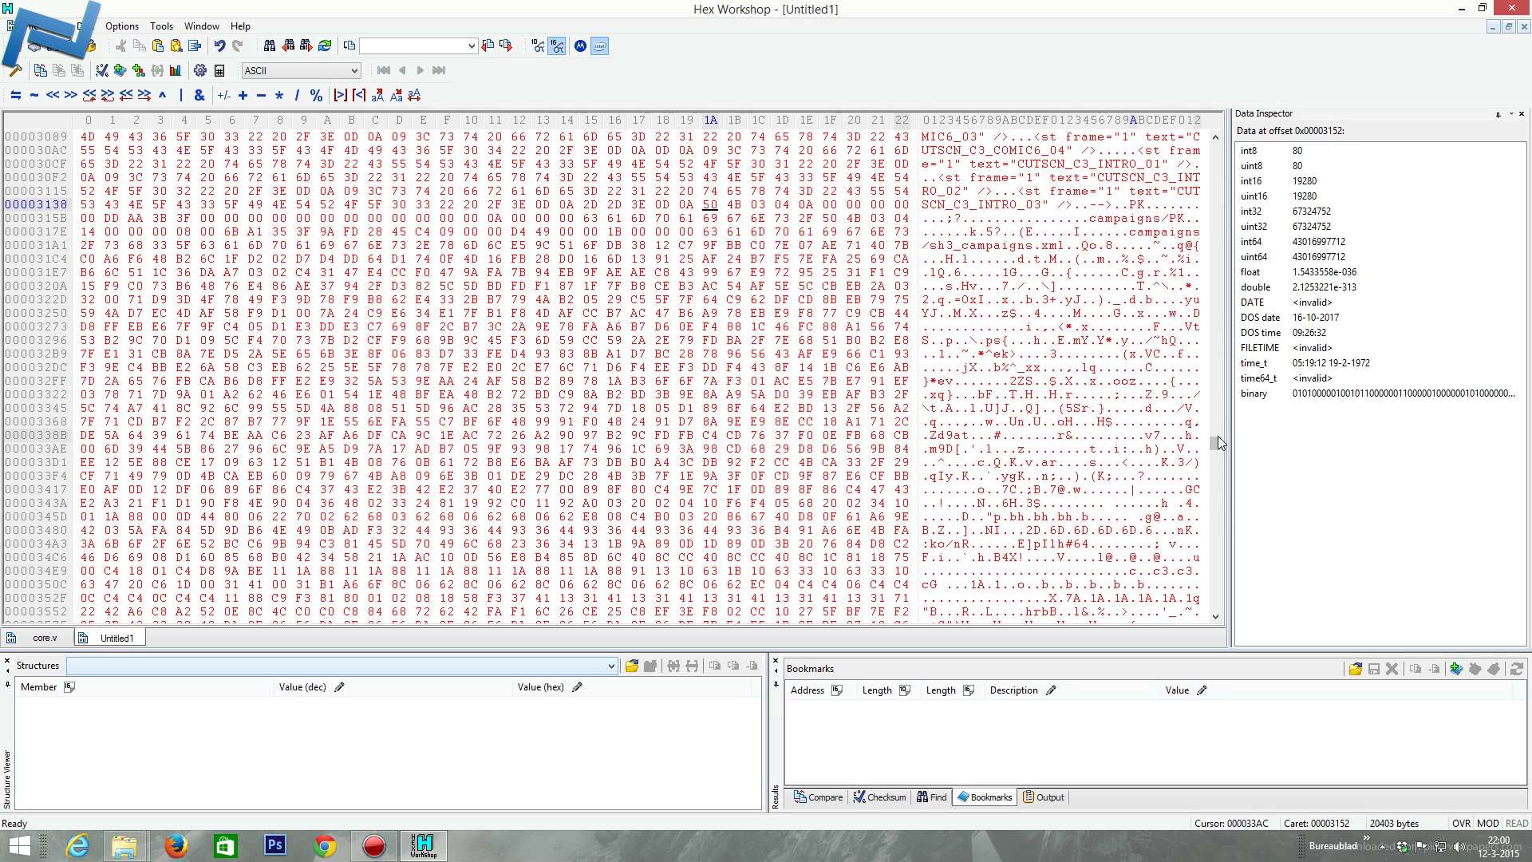
pyautogui.hotkey('shift', 'Right')
pyautogui.hotkey('shift', 'Right')
pyautogui.hotkey('shift', 'Right')
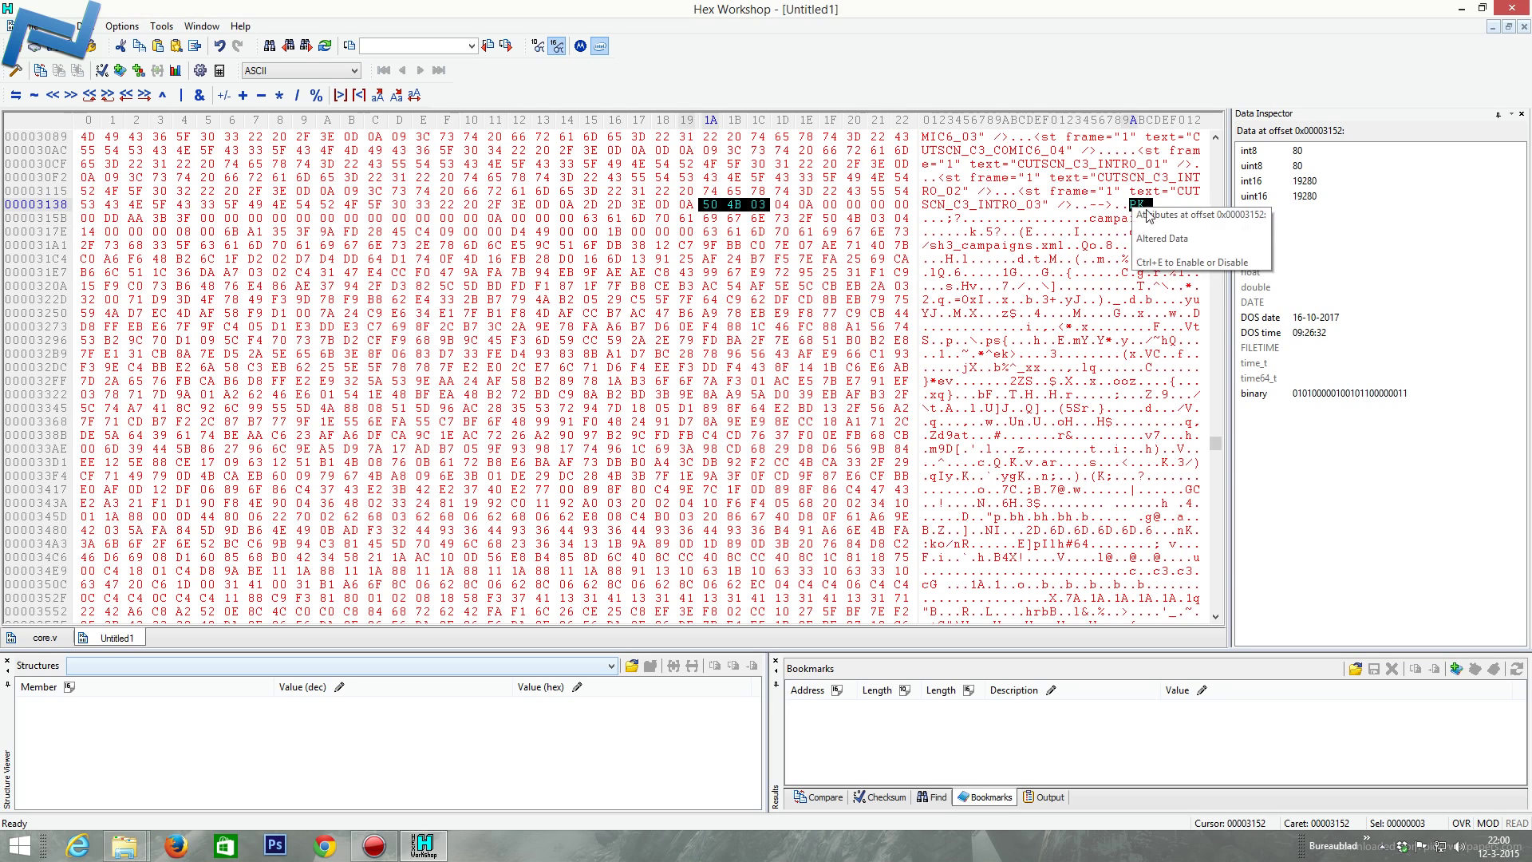
pyautogui.moveTo(1129, 205); pyautogui.dragTo(1141, 205)
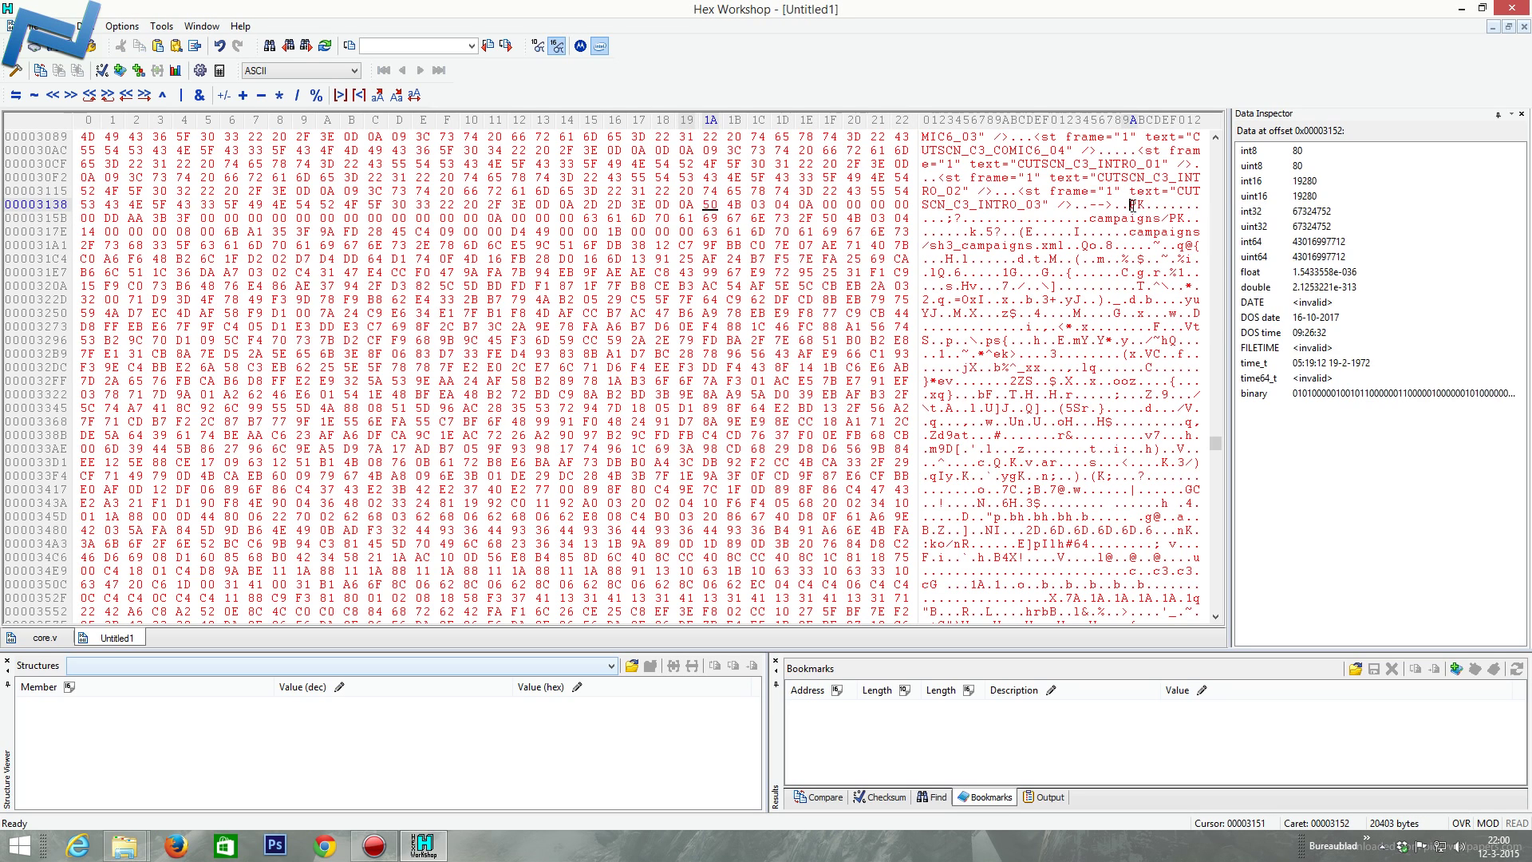